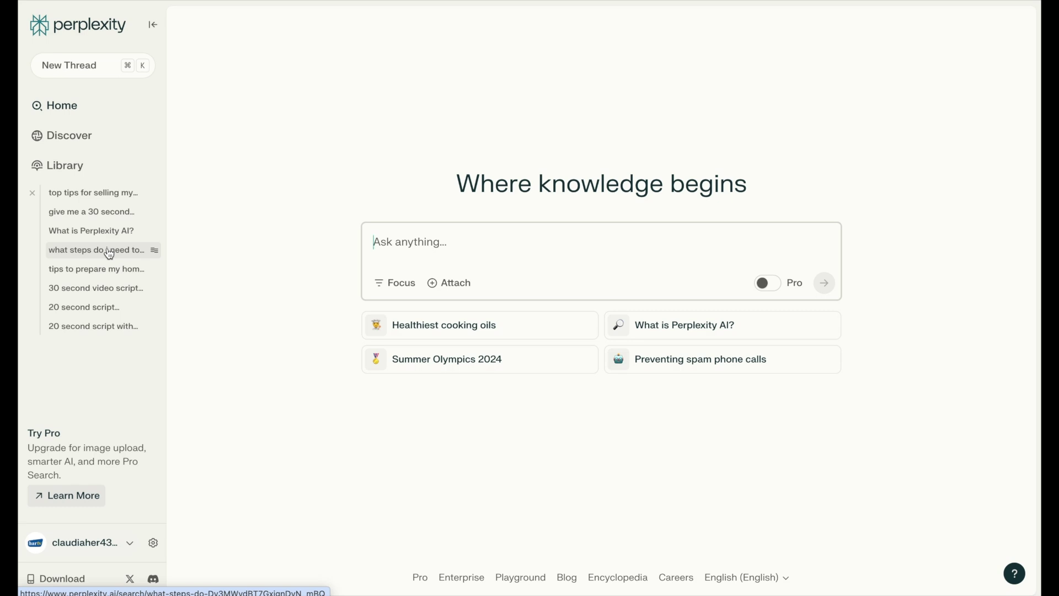
Step: Open the saved Library thread 'what steps do i need to take to buy a home in mexico?'
{"action": "left_click", "coordinate": [110, 252]}
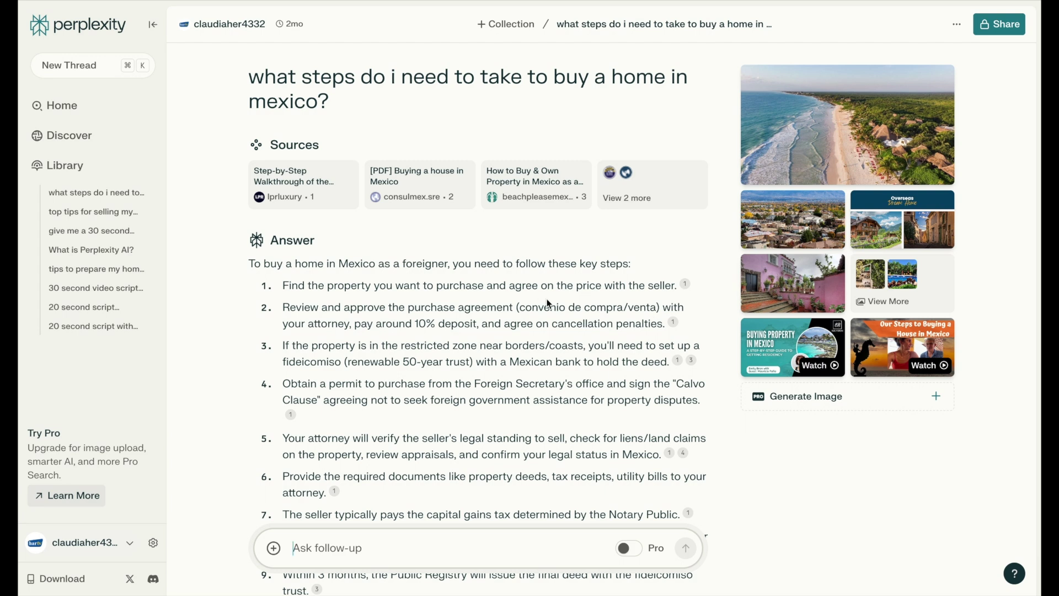
{"action": "scroll", "coordinate": [549, 300], "scroll_direction": "down", "scroll_amount": 5}
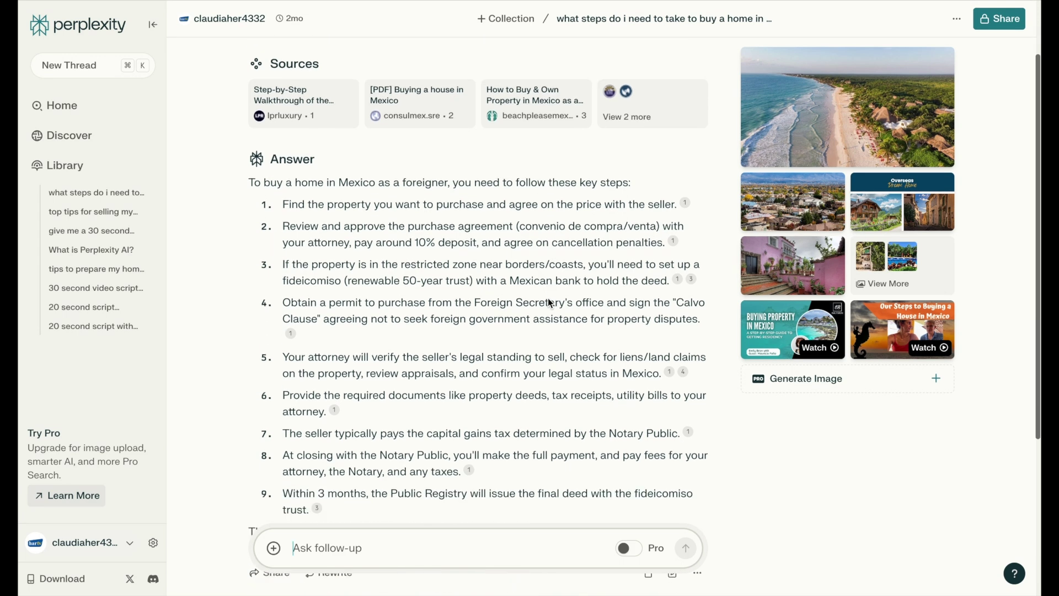
{"action": "scroll", "coordinate": [551, 303], "scroll_direction": "up", "scroll_amount": 5}
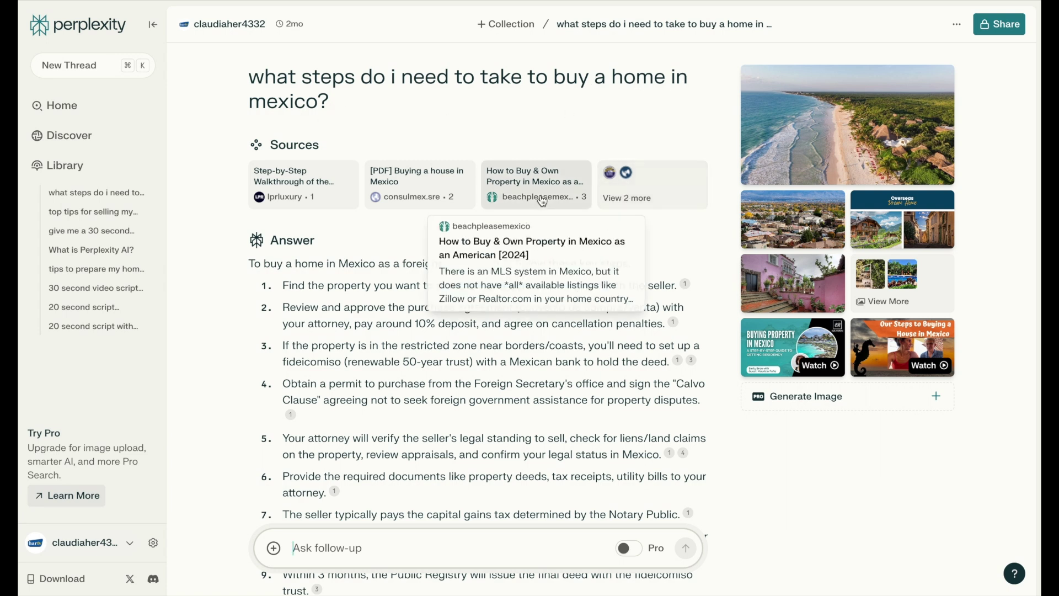
{"action": "mouse_move", "coordinate": [425, 203]}
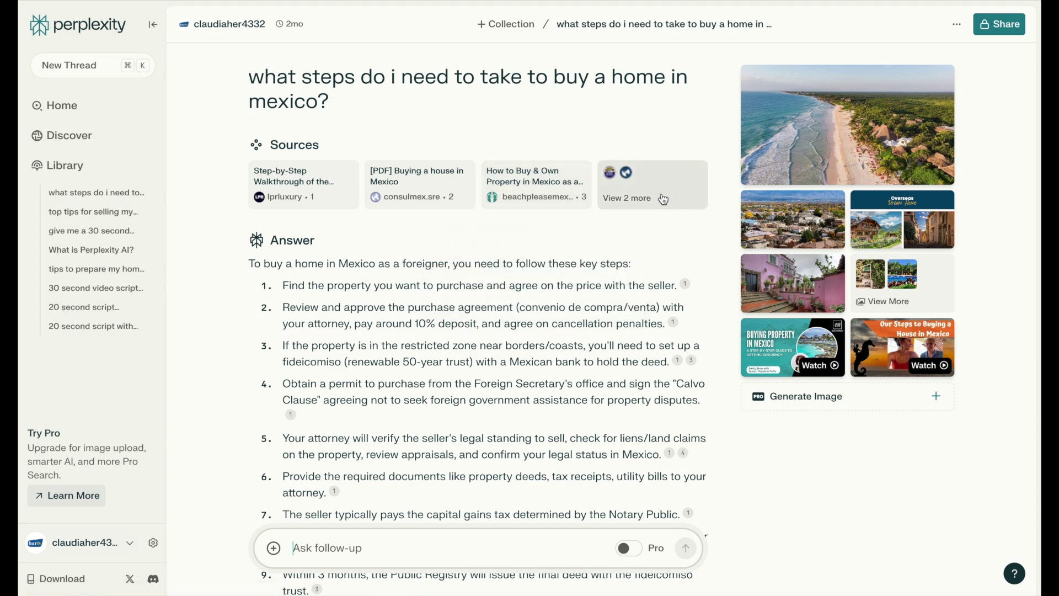
{"action": "scroll", "coordinate": [332, 259], "scroll_direction": "down", "scroll_amount": 1}
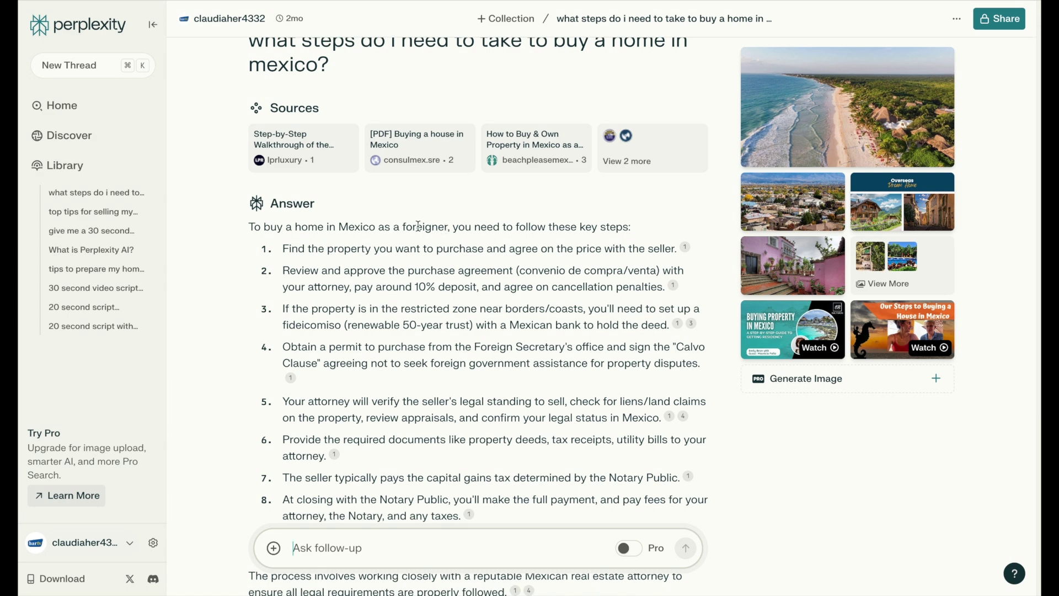
{"action": "scroll", "coordinate": [656, 246], "scroll_direction": "down", "scroll_amount": 2}
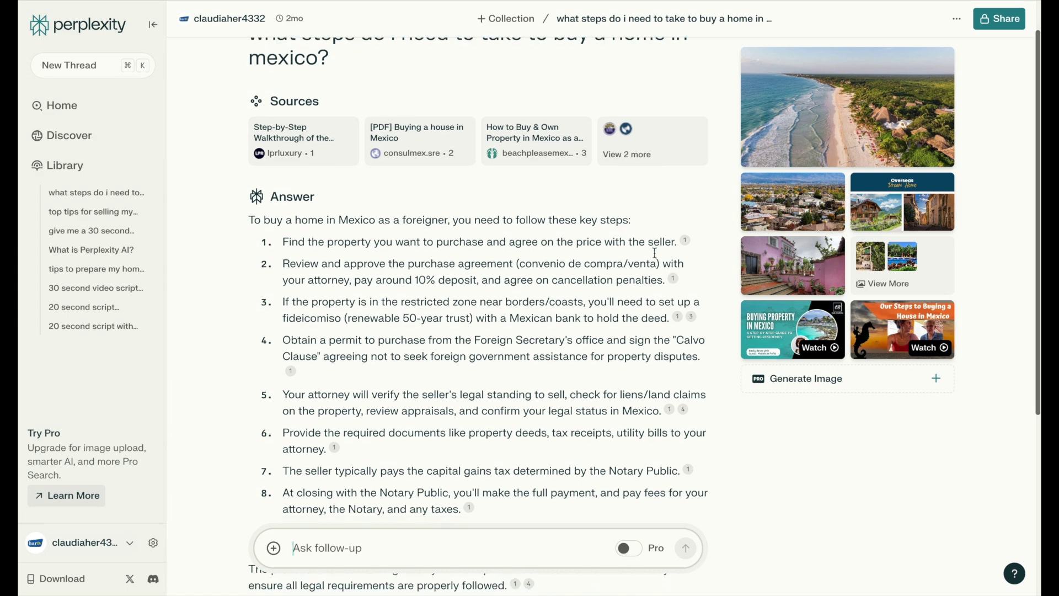
{"action": "scroll", "coordinate": [457, 204], "scroll_direction": "down", "scroll_amount": 4}
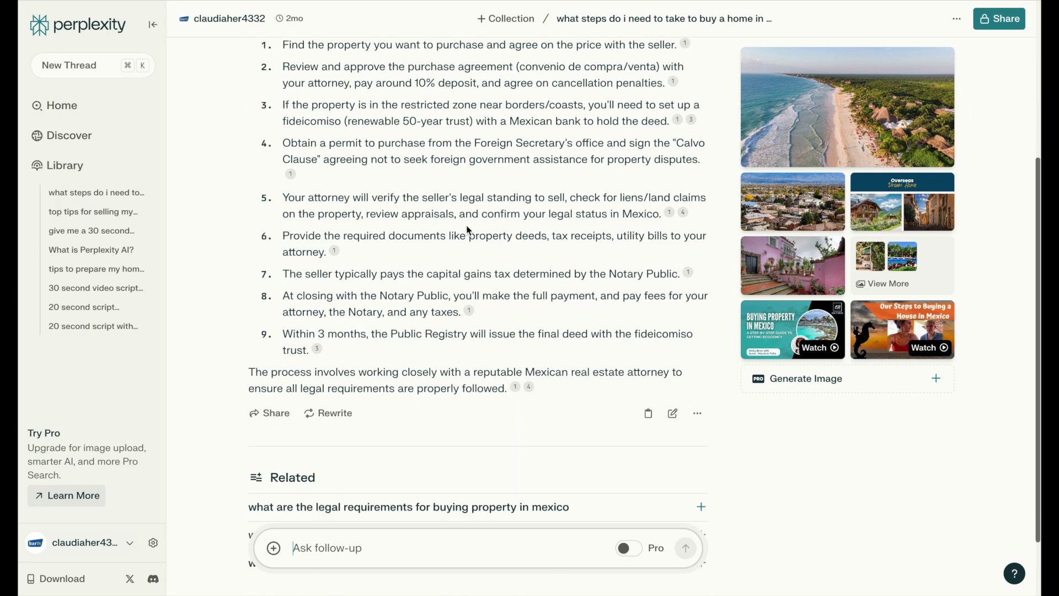
{"action": "scroll", "coordinate": [470, 351], "scroll_direction": "up", "scroll_amount": 4}
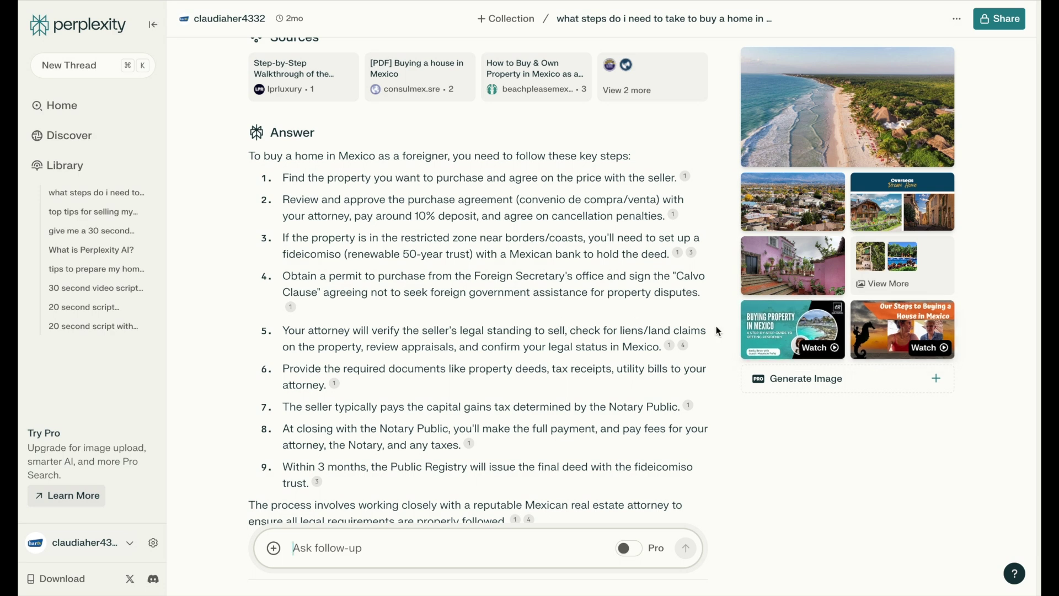
{"action": "scroll", "coordinate": [717, 331], "scroll_direction": "up", "scroll_amount": 4}
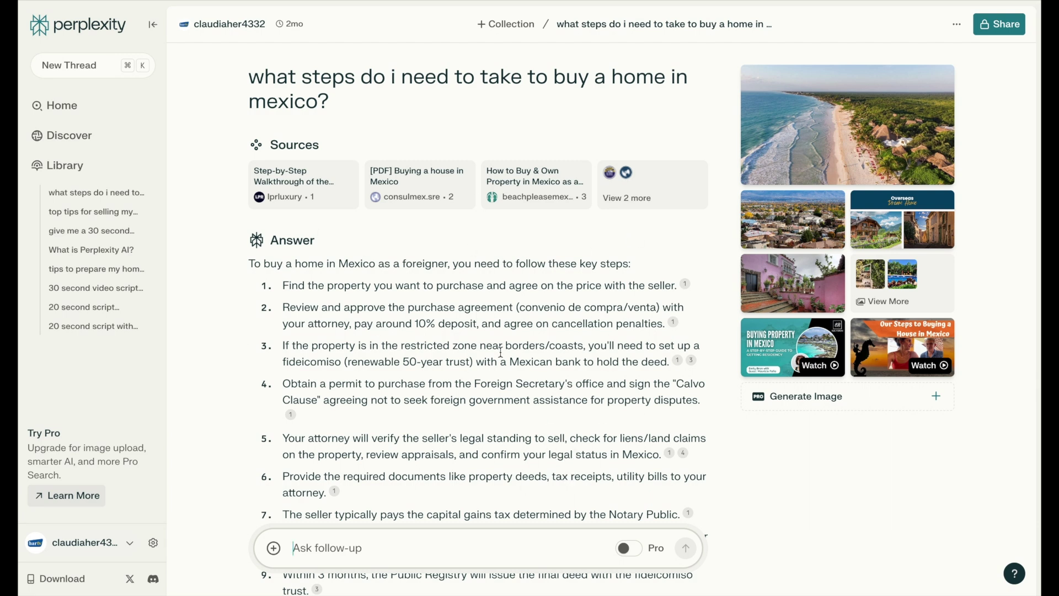
{"action": "scroll", "coordinate": [541, 386], "scroll_direction": "down", "scroll_amount": 3}
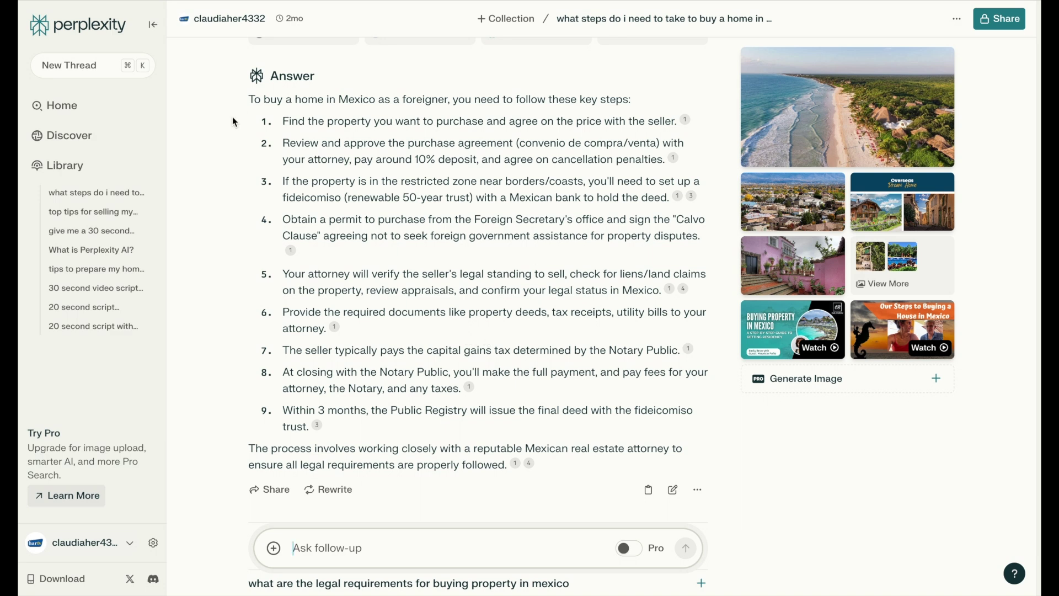
{"action": "left_click_drag", "start_coordinate": [248, 99], "coordinate": [703, 439]}
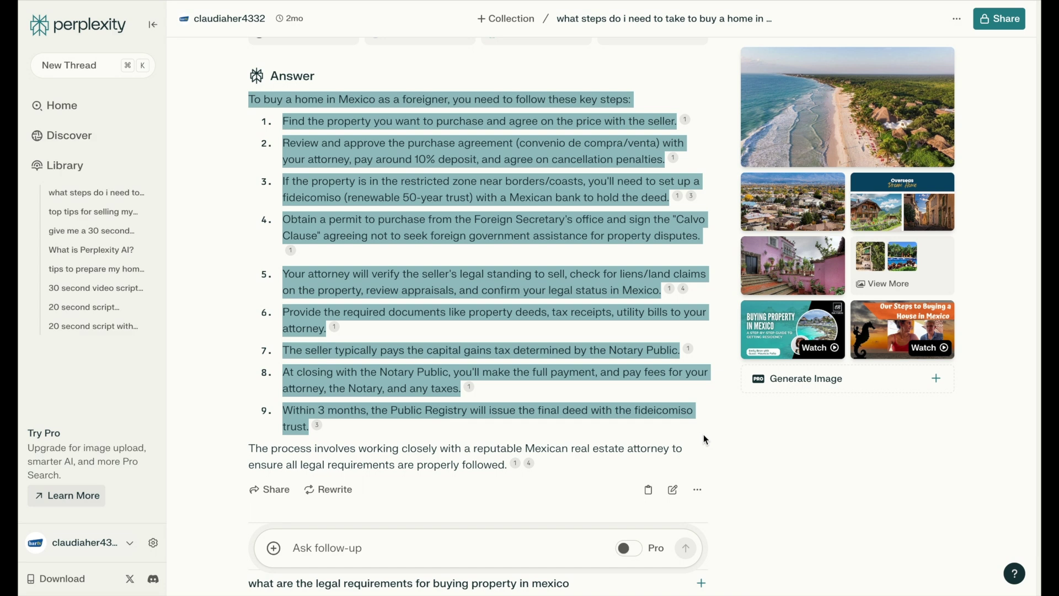
{"action": "left_click_drag", "start_coordinate": [703, 435], "coordinate": [703, 434]}
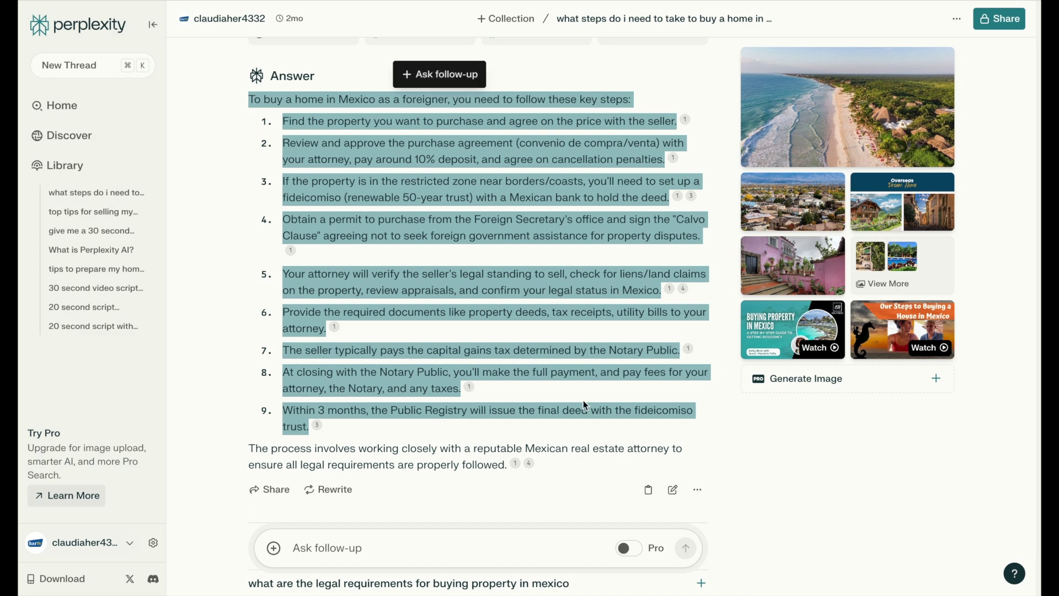
{"action": "left_click", "coordinate": [229, 180]}
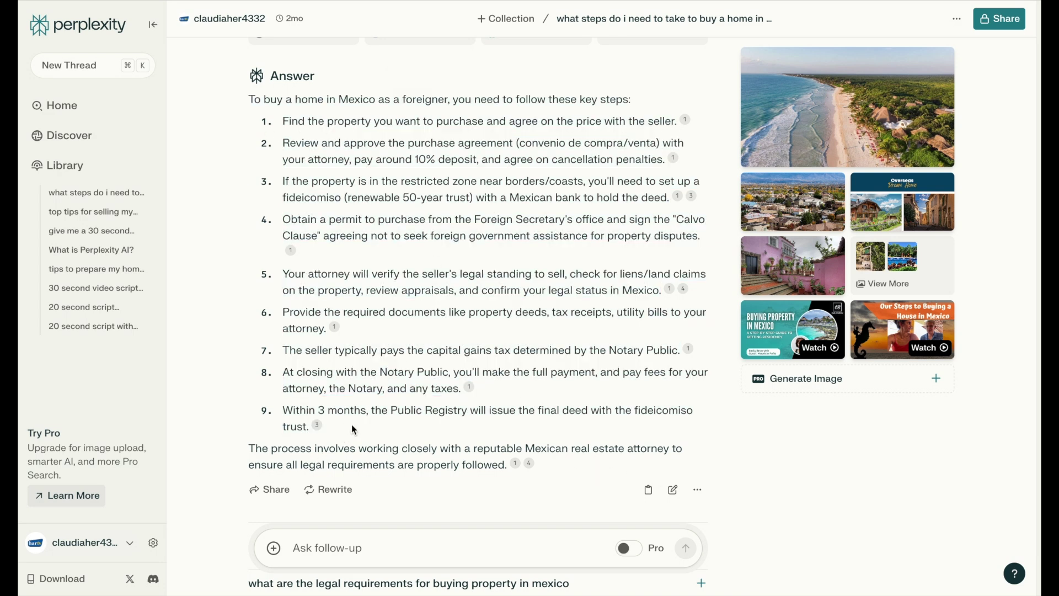
{"action": "left_click_drag", "start_coordinate": [366, 429], "coordinate": [229, 67]}
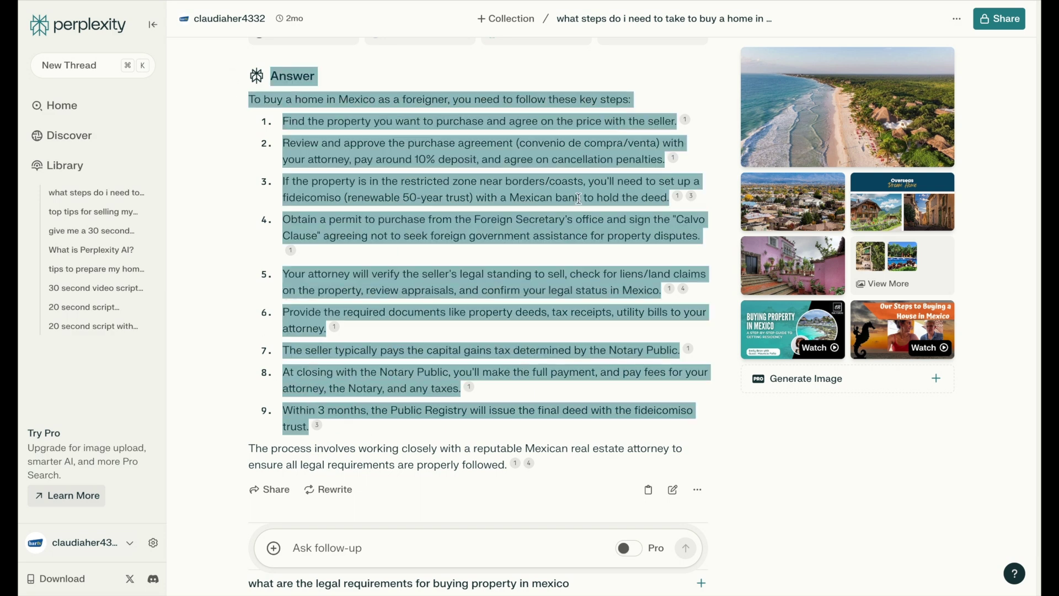
{"action": "scroll", "coordinate": [581, 204], "scroll_direction": "up", "scroll_amount": 3}
{"action": "scroll", "coordinate": [359, 316], "scroll_direction": "down", "scroll_amount": 2}
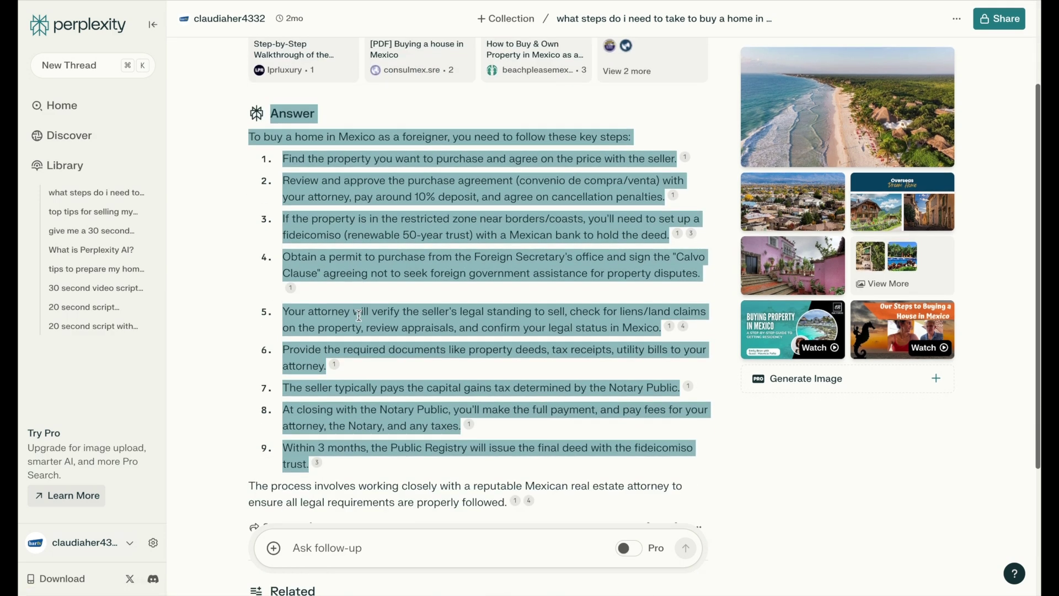
{"action": "scroll", "coordinate": [409, 331], "scroll_direction": "up", "scroll_amount": 3}
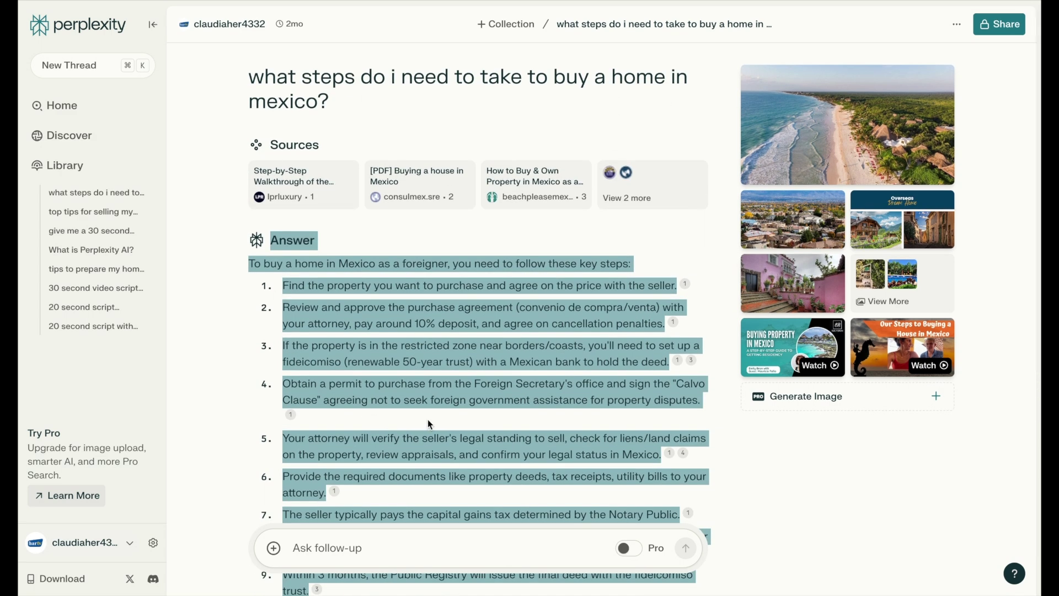
{"action": "scroll", "coordinate": [469, 427], "scroll_direction": "down", "scroll_amount": 2}
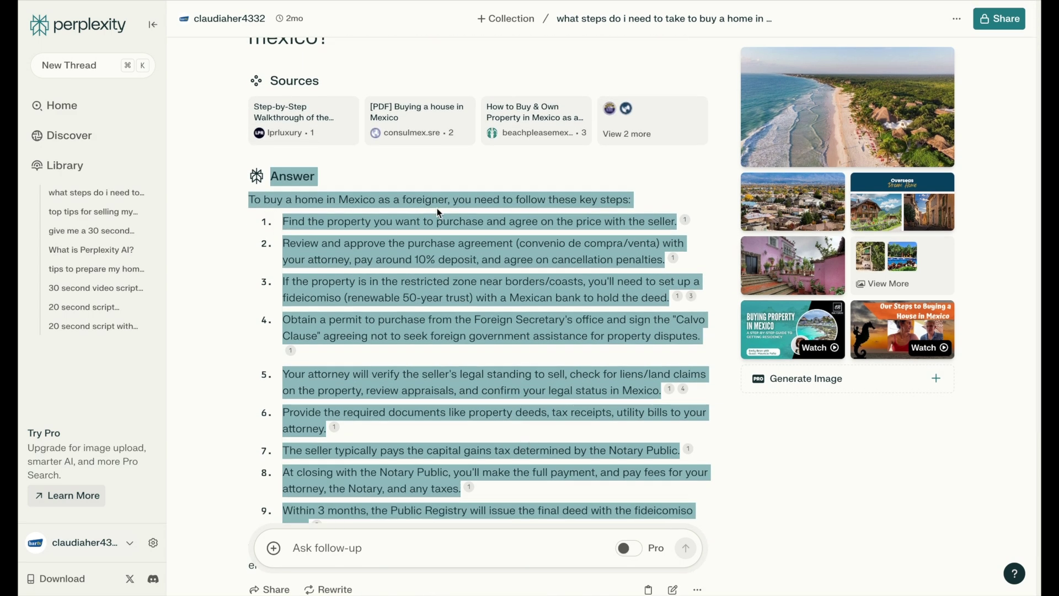
{"action": "scroll", "coordinate": [565, 417], "scroll_direction": "down", "scroll_amount": 1}
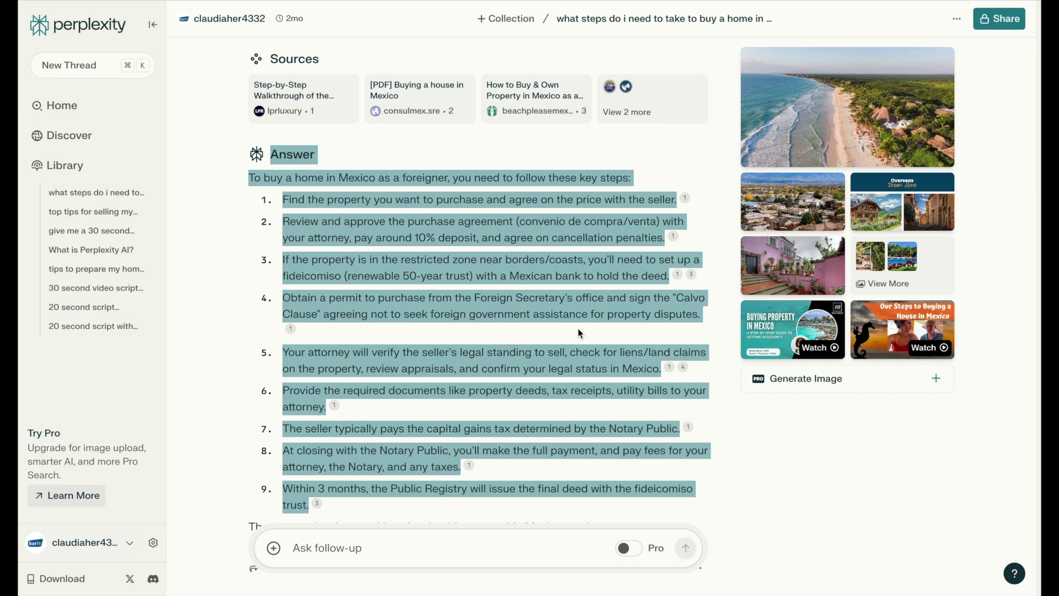
{"action": "scroll", "coordinate": [473, 306], "scroll_direction": "up", "scroll_amount": 1}
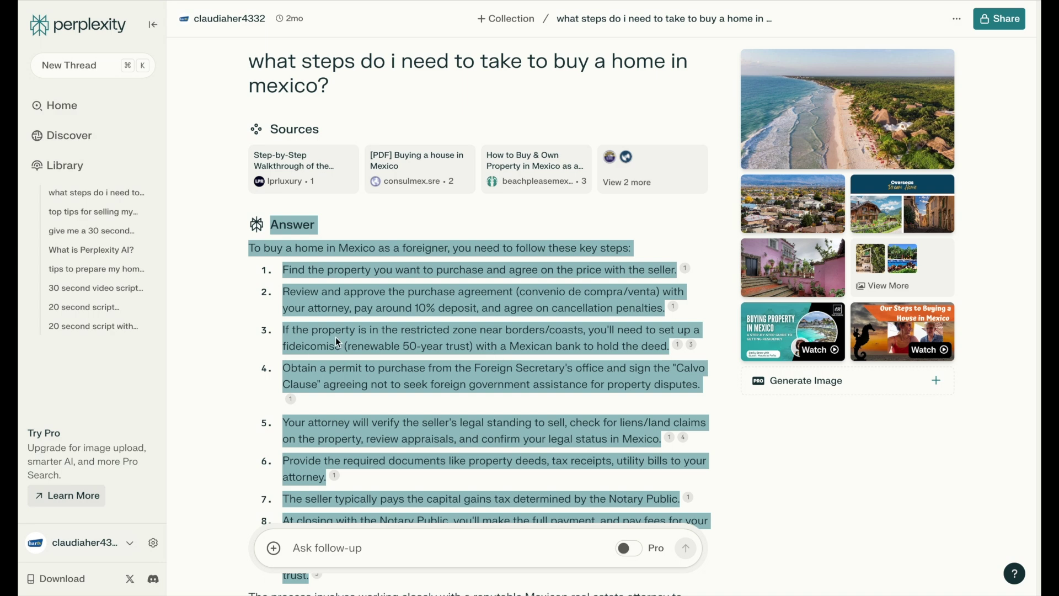
{"action": "scroll", "coordinate": [558, 386], "scroll_direction": "down", "scroll_amount": 2}
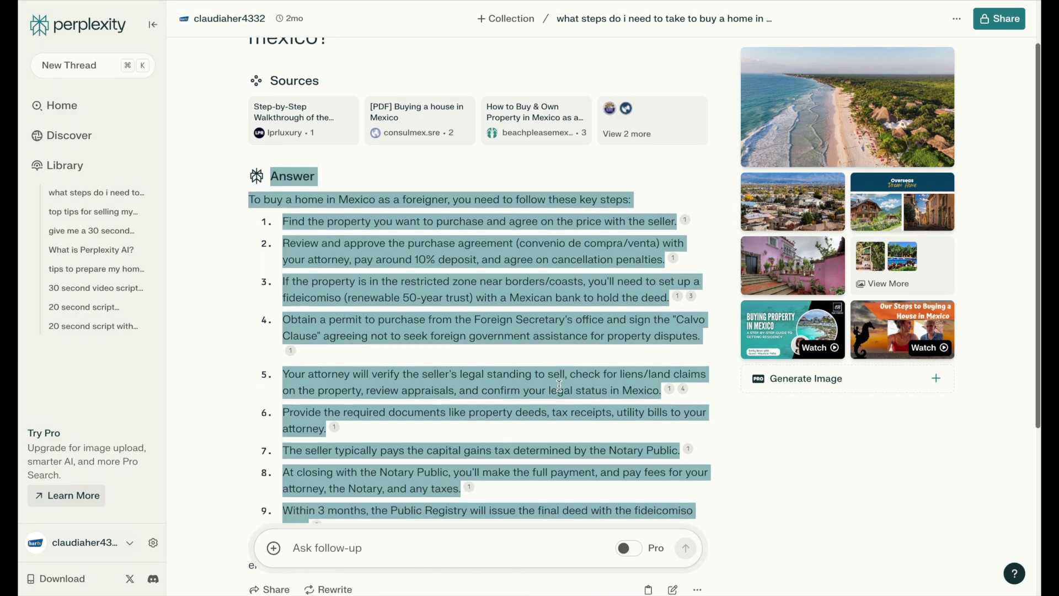
{"action": "scroll", "coordinate": [430, 318], "scroll_direction": "down", "scroll_amount": 1}
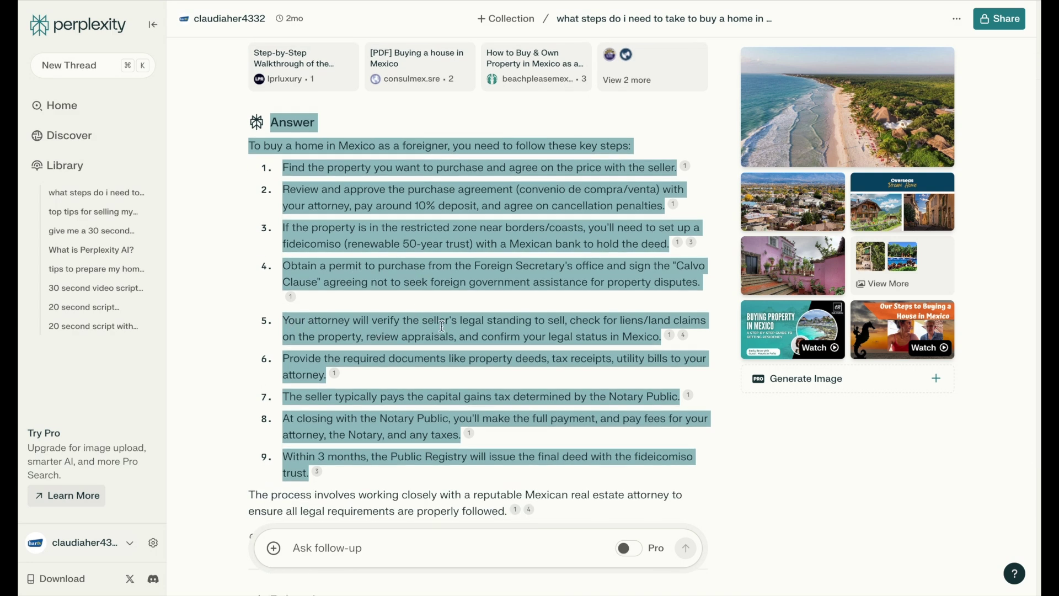
{"action": "left_click", "coordinate": [243, 316]}
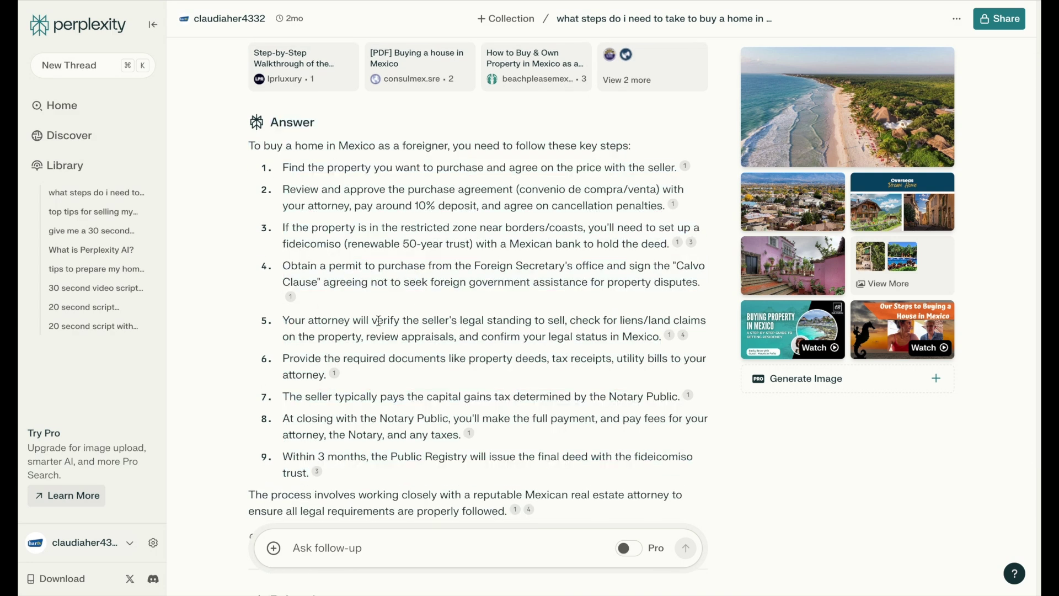
Step: Skim the Mexico thread to its Related questions, then open the 'tips to prepare my home for the winter' thread
{"action": "scroll", "coordinate": [562, 431], "scroll_direction": "down", "scroll_amount": 4}
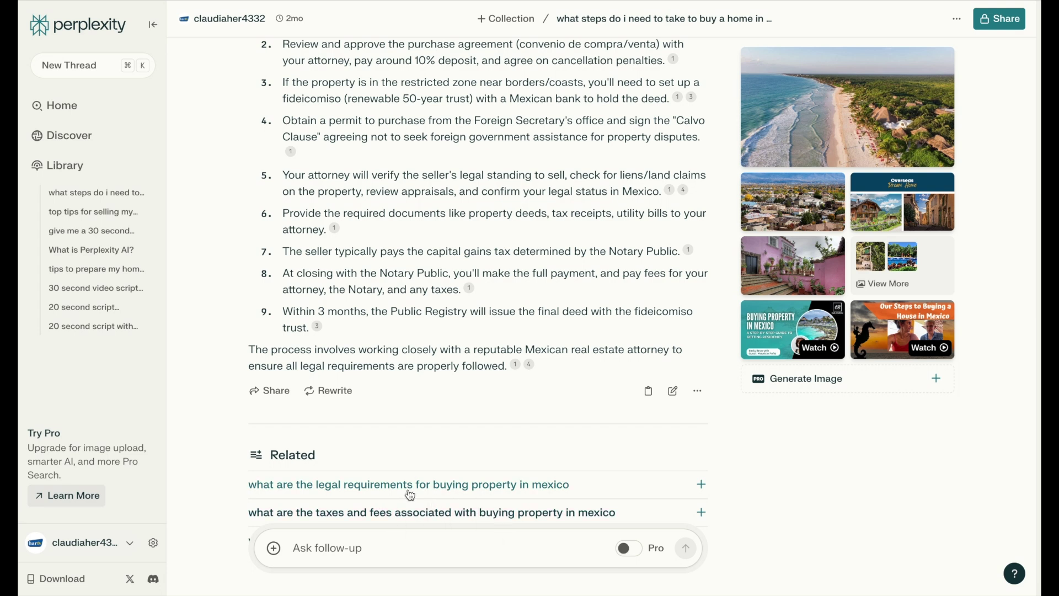
{"action": "scroll", "coordinate": [359, 494], "scroll_direction": "down", "scroll_amount": 2}
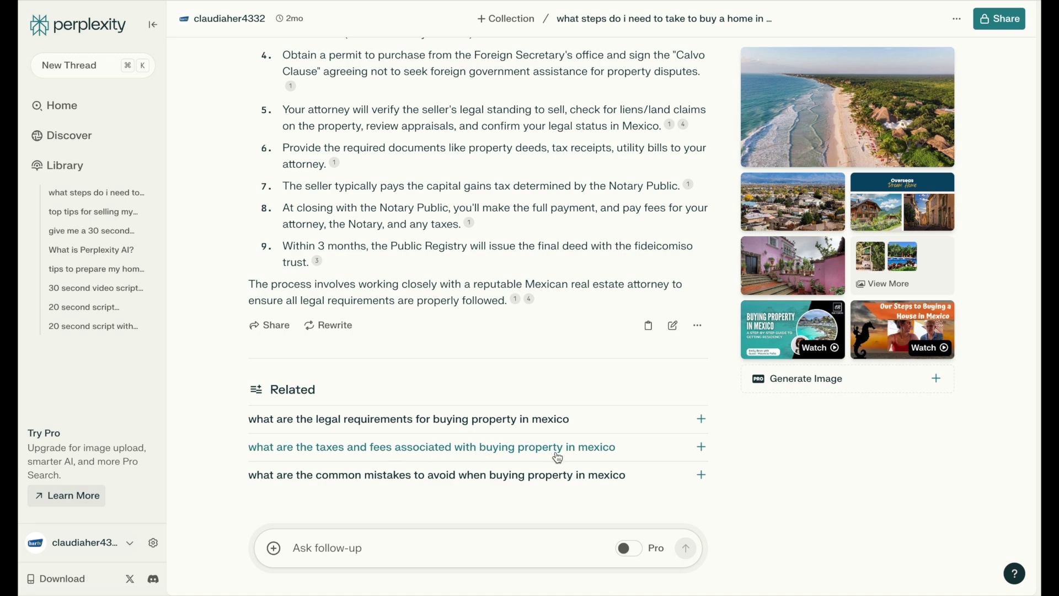
{"action": "scroll", "coordinate": [572, 425], "scroll_direction": "up", "scroll_amount": 4}
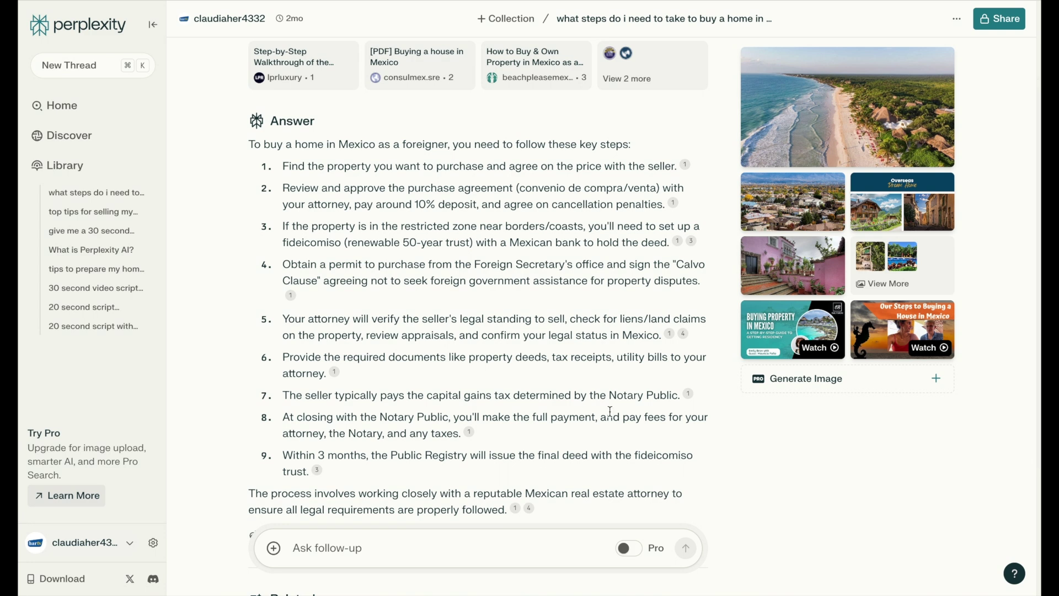
{"action": "scroll", "coordinate": [371, 175], "scroll_direction": "up", "scroll_amount": 3}
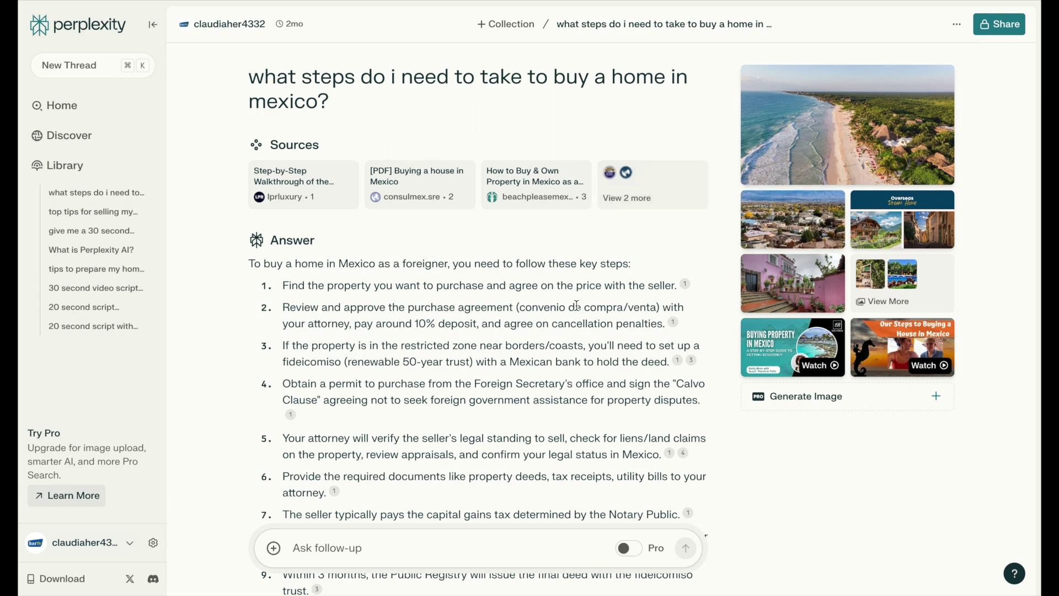
{"action": "scroll", "coordinate": [575, 305], "scroll_direction": "down", "scroll_amount": 6}
{"action": "scroll", "coordinate": [642, 308], "scroll_direction": "up", "scroll_amount": 5}
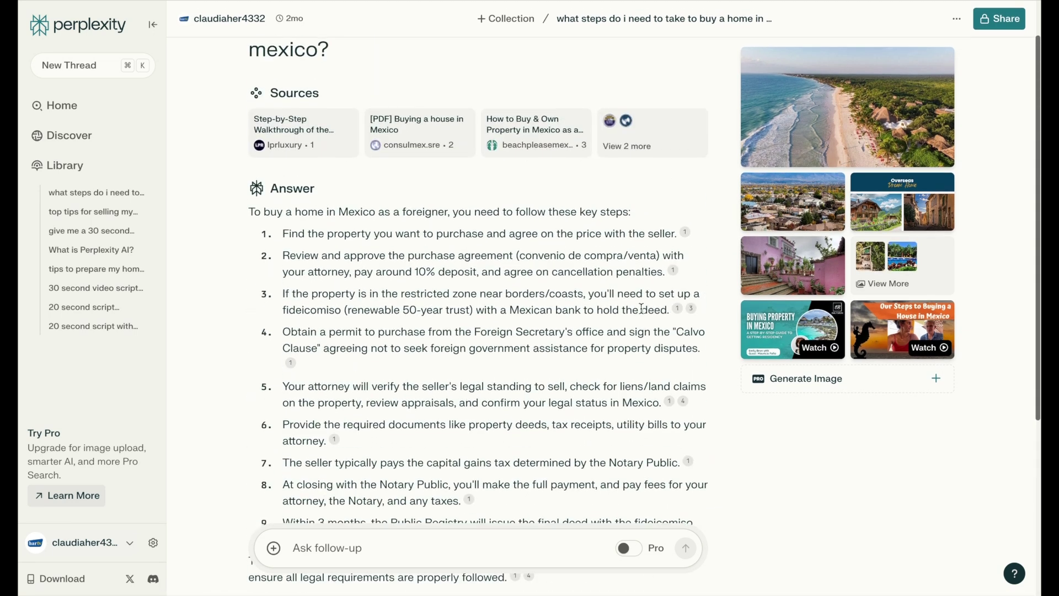
{"action": "scroll", "coordinate": [642, 308], "scroll_direction": "up", "scroll_amount": 1}
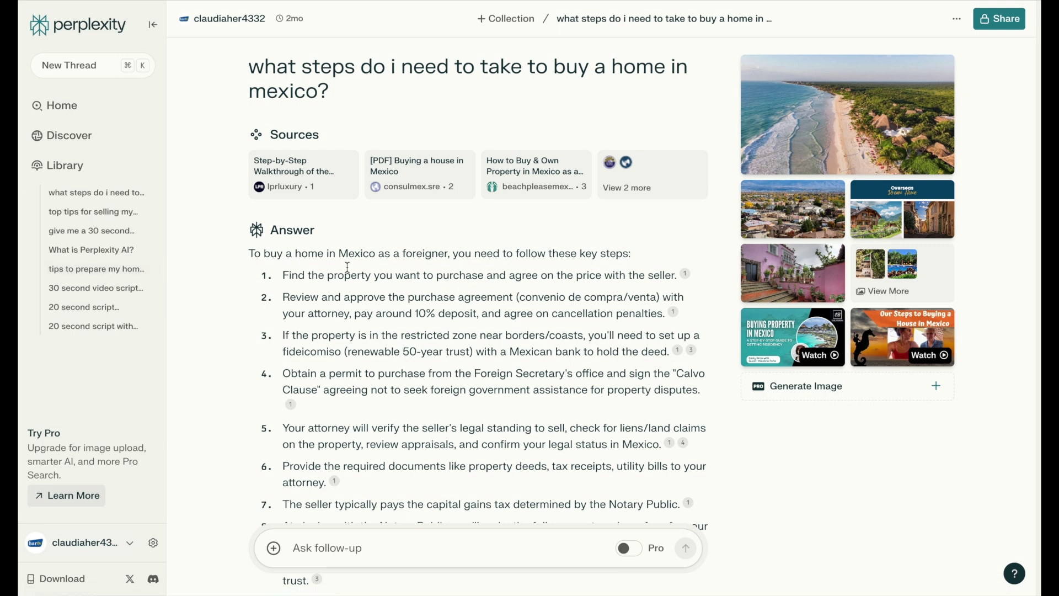
{"action": "left_click", "coordinate": [88, 274]}
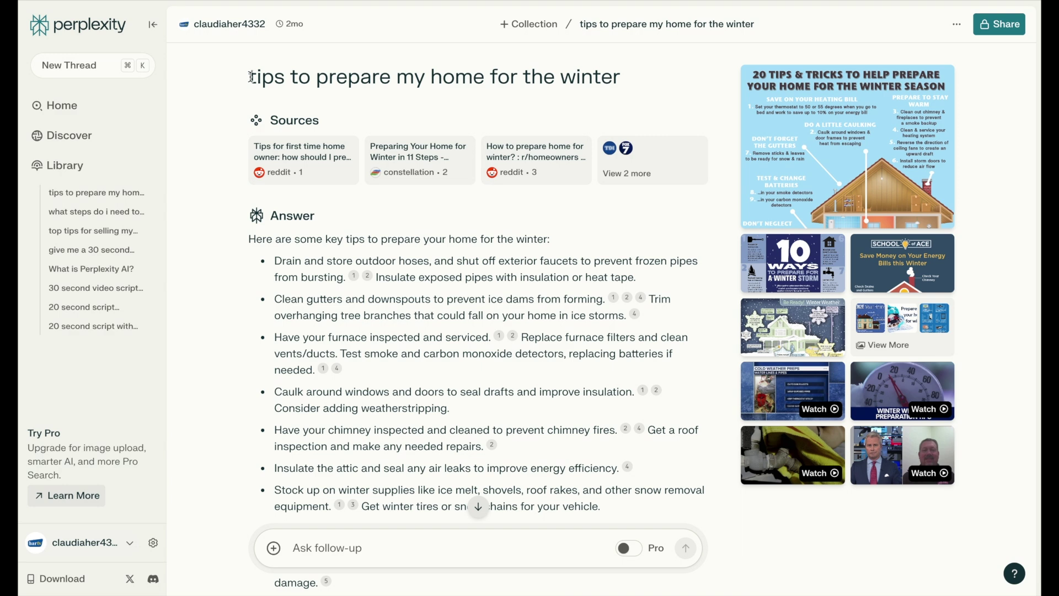
Step: Briefly highlight the winter thread title, then scroll to the answer's end and the window-insulation question
{"action": "left_click_drag", "start_coordinate": [248, 82], "coordinate": [651, 85]}
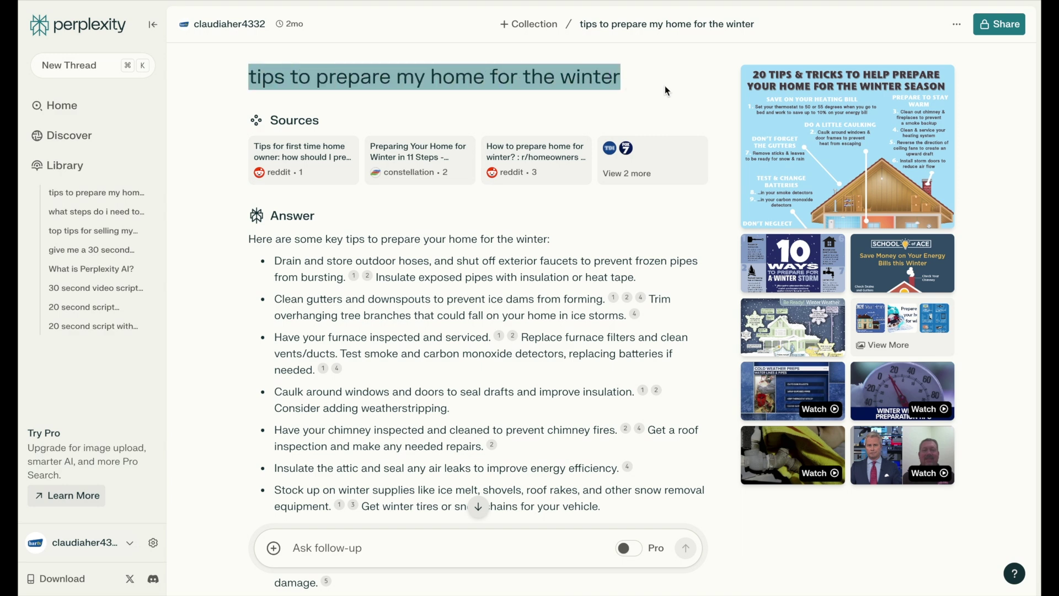
{"action": "left_click", "coordinate": [684, 220]}
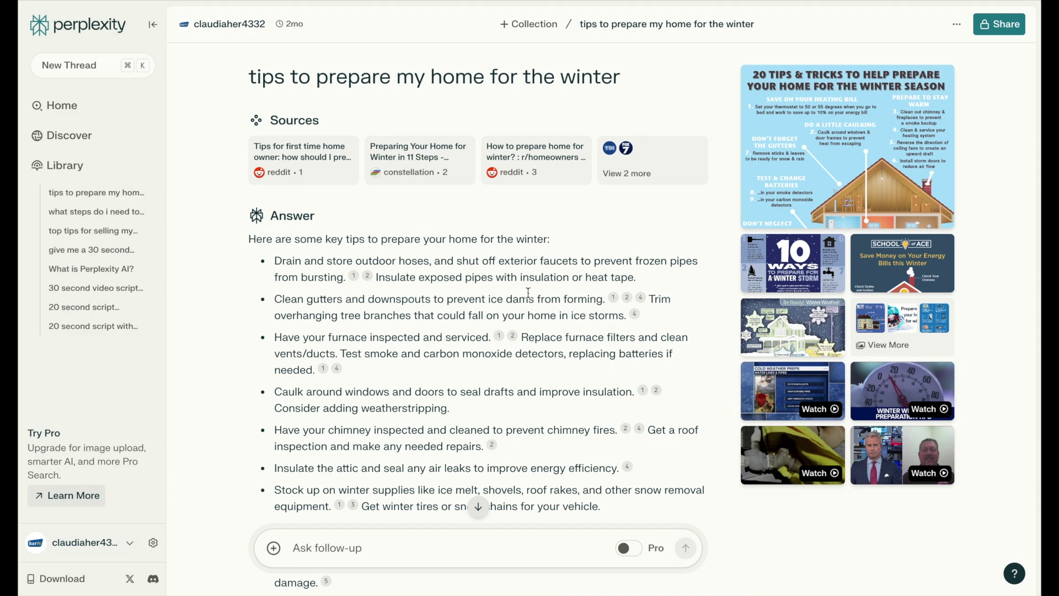
{"action": "scroll", "coordinate": [613, 309], "scroll_direction": "down", "scroll_amount": 3}
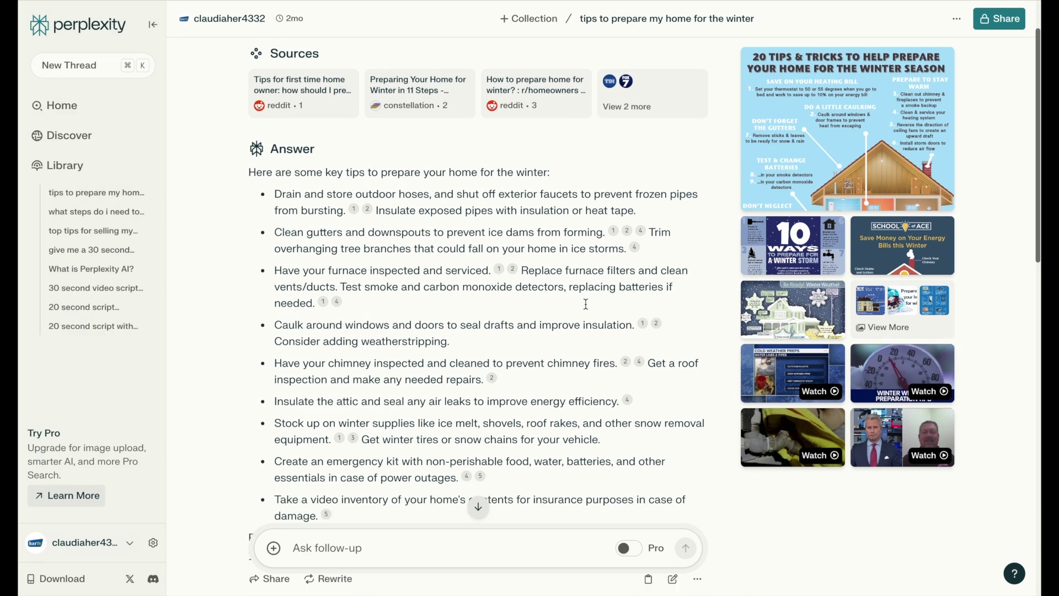
{"action": "scroll", "coordinate": [585, 304], "scroll_direction": "down", "scroll_amount": 4}
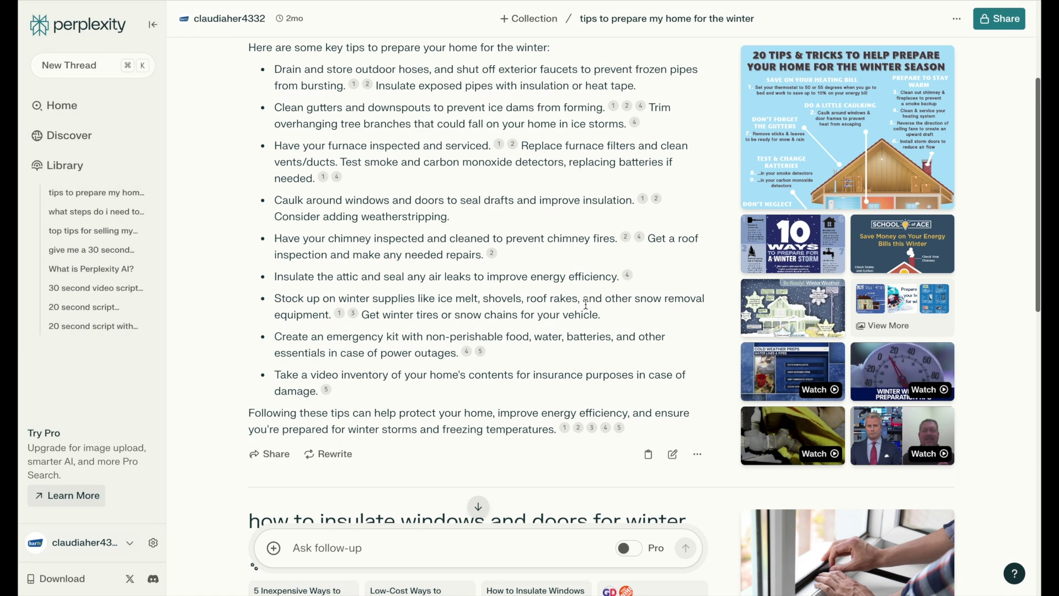
{"action": "scroll", "coordinate": [588, 309], "scroll_direction": "up", "scroll_amount": 2}
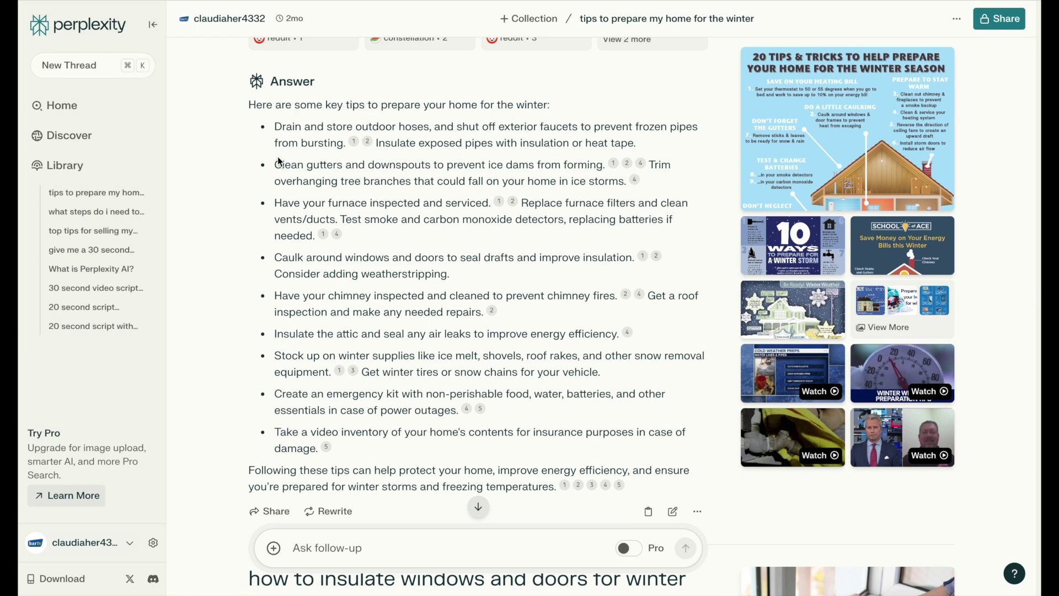
{"action": "left_click_drag", "start_coordinate": [241, 137], "coordinate": [703, 488]}
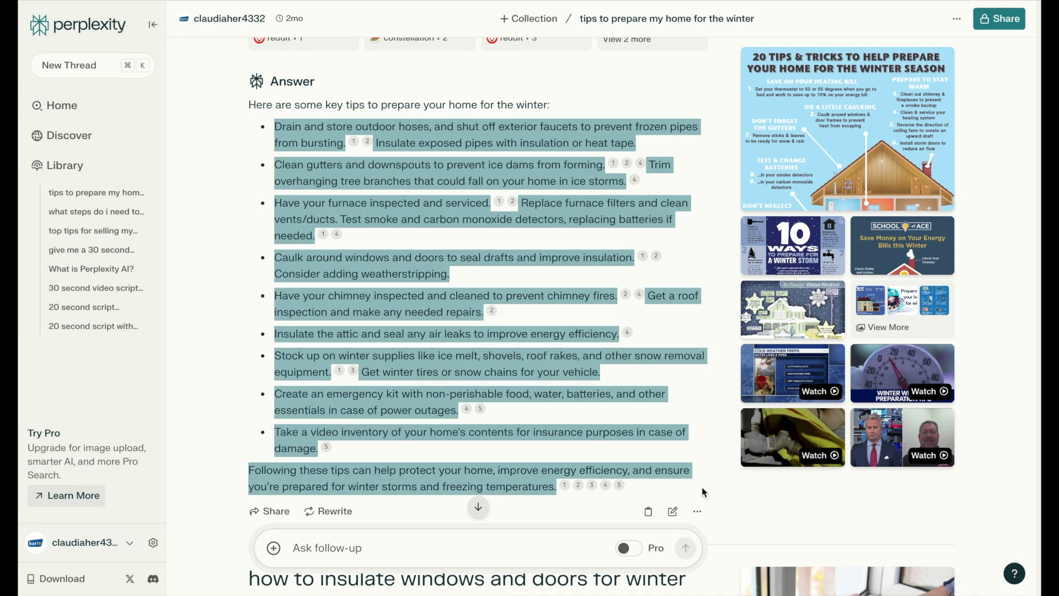
{"action": "left_click_drag", "start_coordinate": [241, 136], "coordinate": [690, 487]}
{"action": "left_click", "coordinate": [492, 339]}
{"action": "left_click_drag", "start_coordinate": [273, 132], "coordinate": [706, 159]}
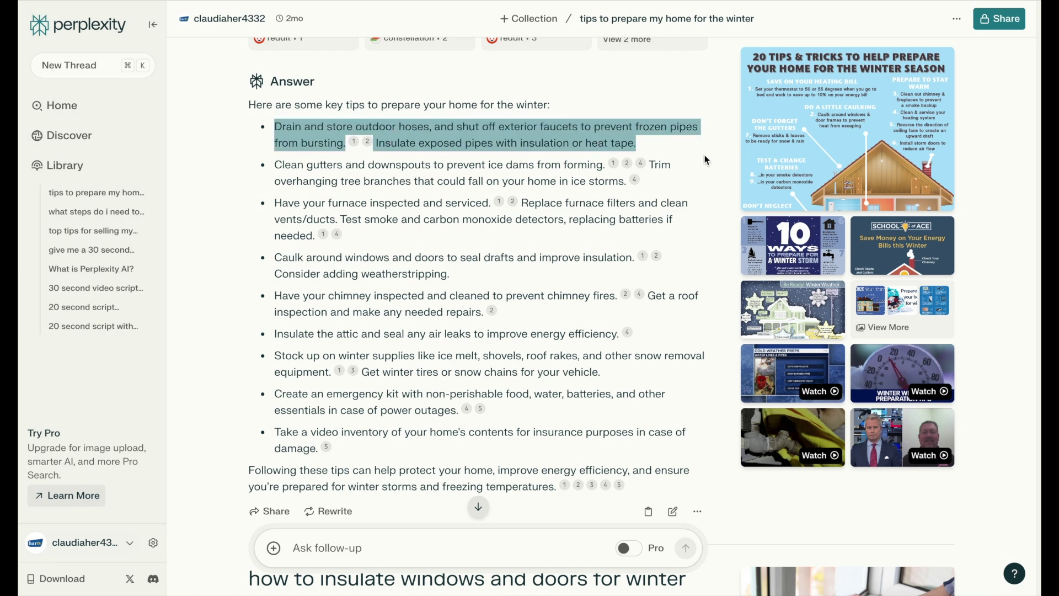
{"action": "left_click", "coordinate": [518, 146]}
{"action": "scroll", "coordinate": [387, 171], "scroll_direction": "up", "scroll_amount": 3}
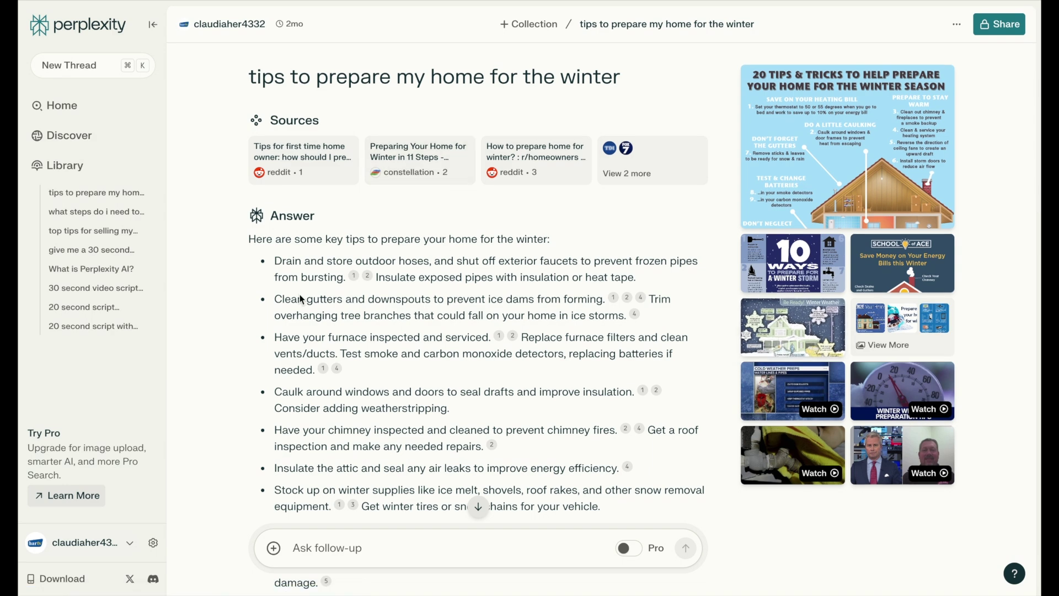
{"action": "left_click_drag", "start_coordinate": [274, 302], "coordinate": [678, 314]}
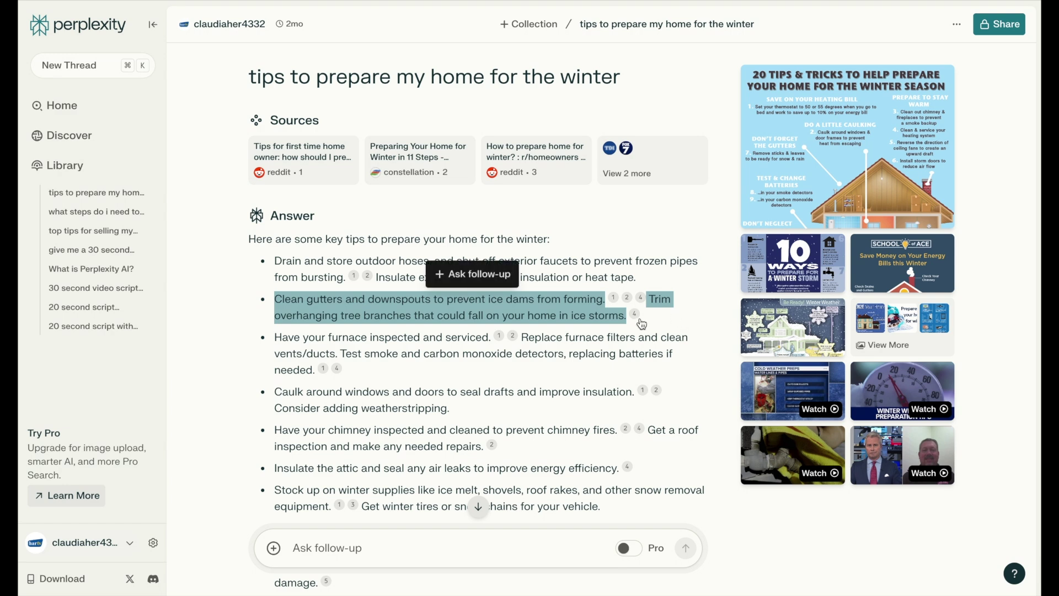
{"action": "left_click", "coordinate": [381, 313]}
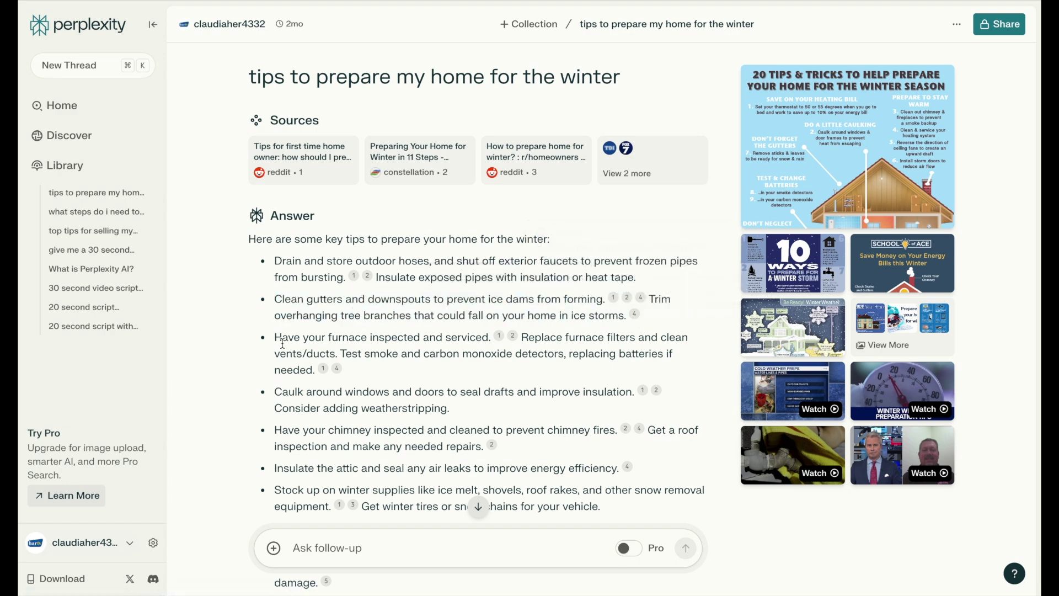
{"action": "left_click_drag", "start_coordinate": [273, 338], "coordinate": [543, 350]}
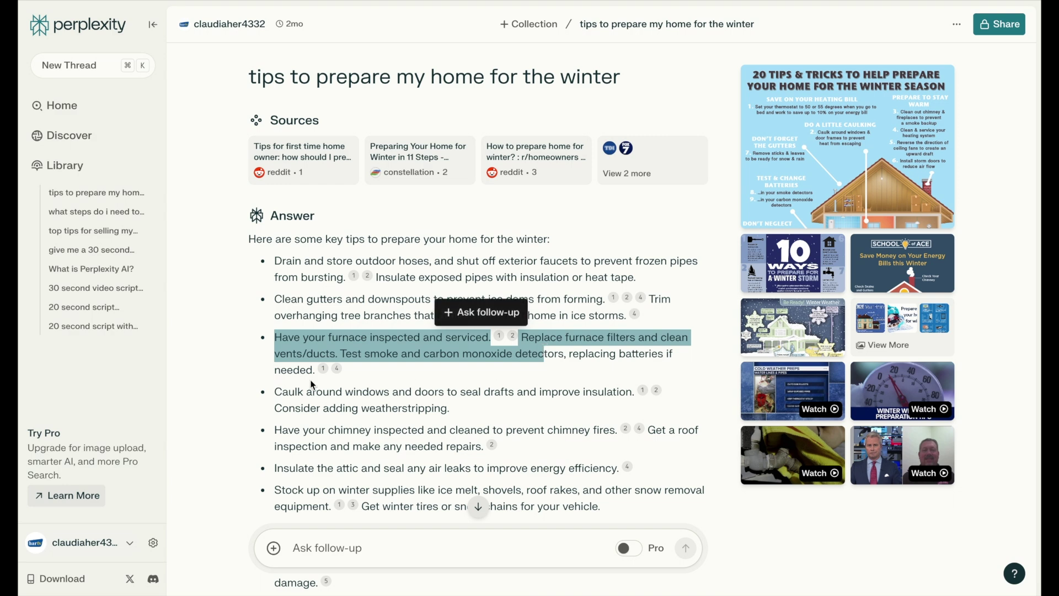
{"action": "left_click", "coordinate": [274, 395]}
{"action": "left_click_drag", "start_coordinate": [274, 395], "coordinate": [574, 414]}
{"action": "left_click", "coordinate": [574, 415]}
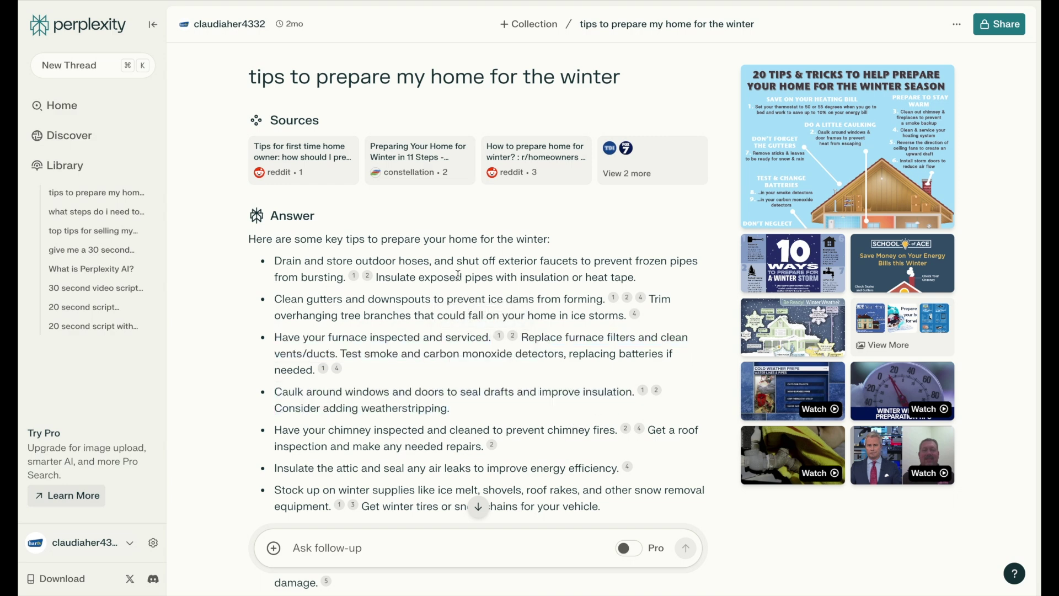
{"action": "scroll", "coordinate": [459, 274], "scroll_direction": "down", "scroll_amount": 3}
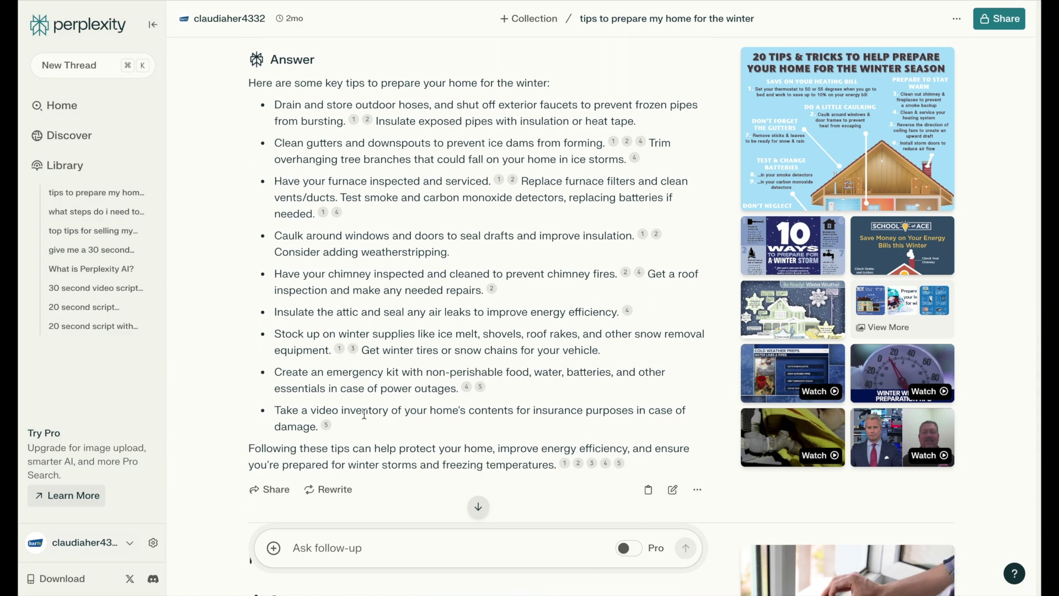
{"action": "scroll", "coordinate": [469, 419], "scroll_direction": "up", "scroll_amount": 3}
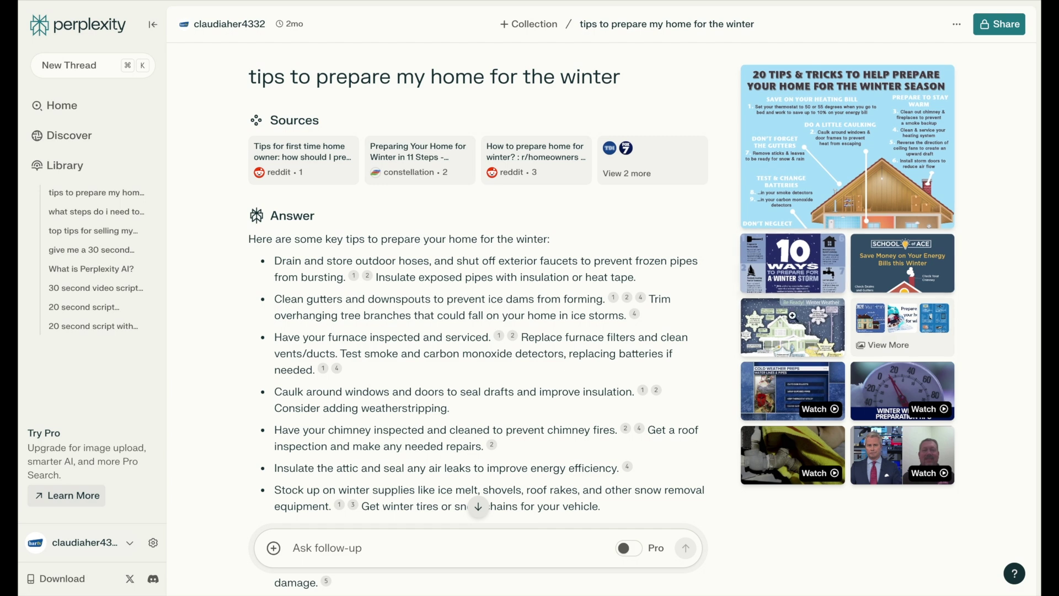
{"action": "left_click", "coordinate": [808, 274]}
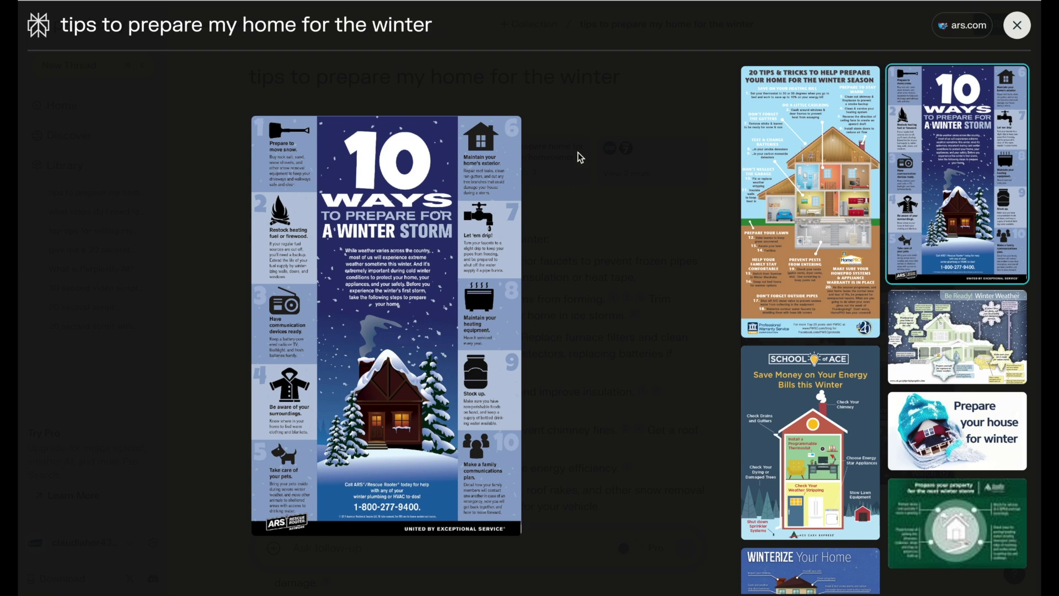
{"action": "left_click", "coordinate": [1019, 27]}
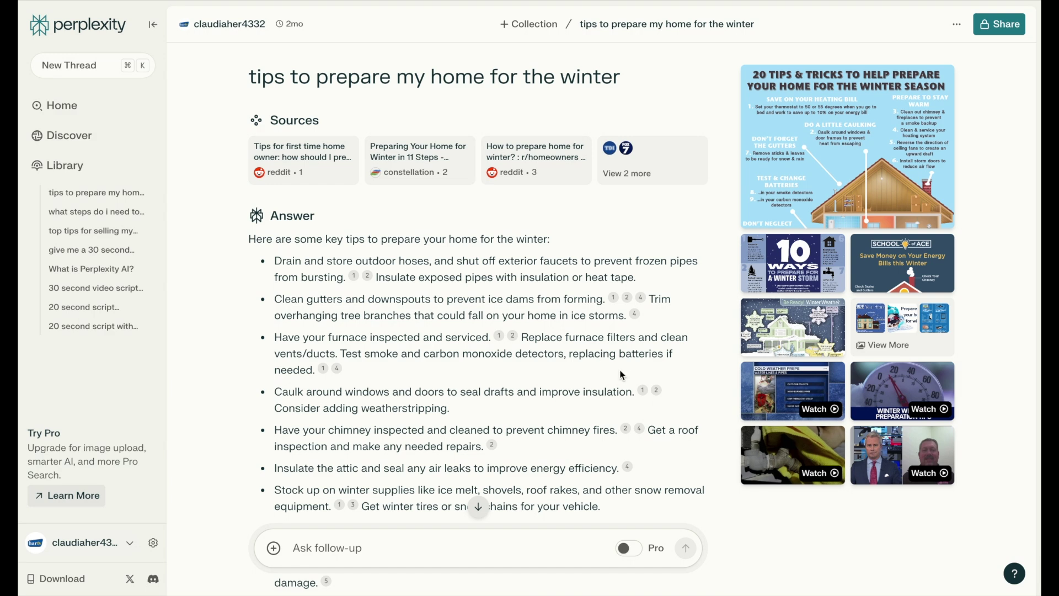
{"action": "scroll", "coordinate": [602, 376], "scroll_direction": "down", "scroll_amount": 3}
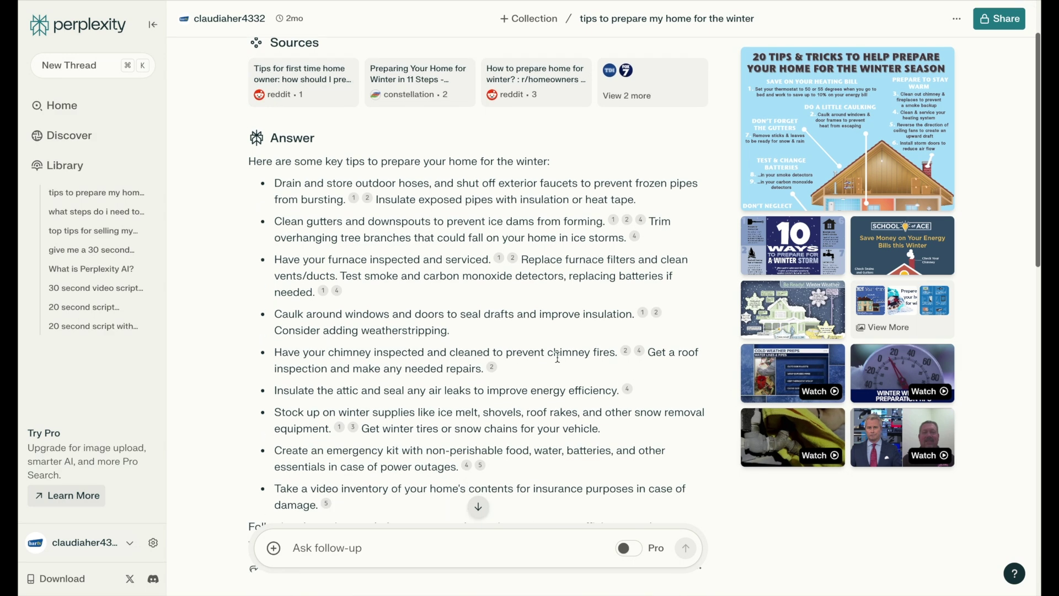
{"action": "scroll", "coordinate": [590, 462], "scroll_direction": "down", "scroll_amount": 1}
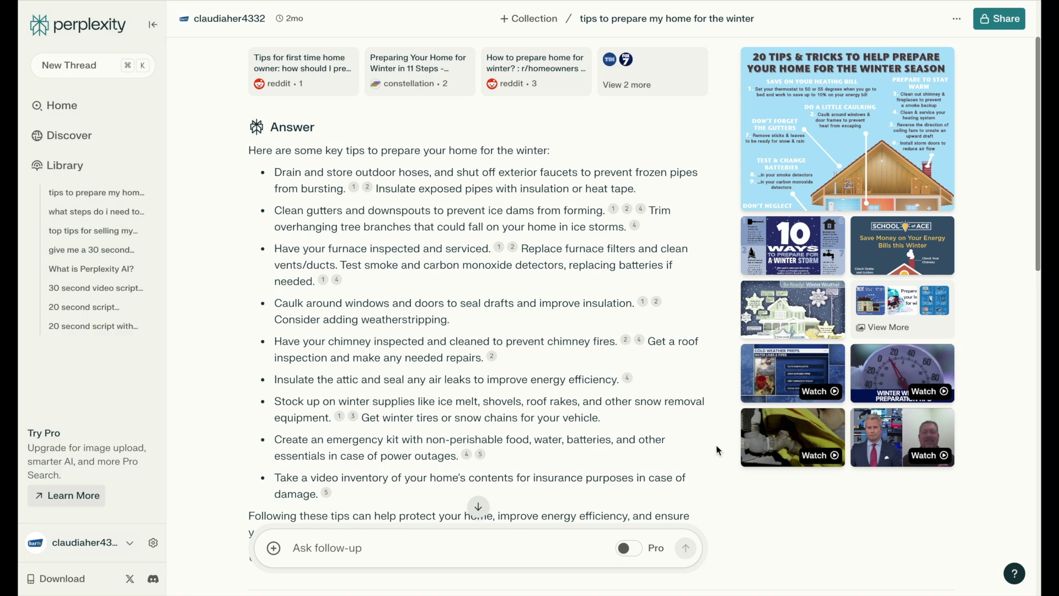
{"action": "scroll", "coordinate": [601, 369], "scroll_direction": "up", "scroll_amount": 3}
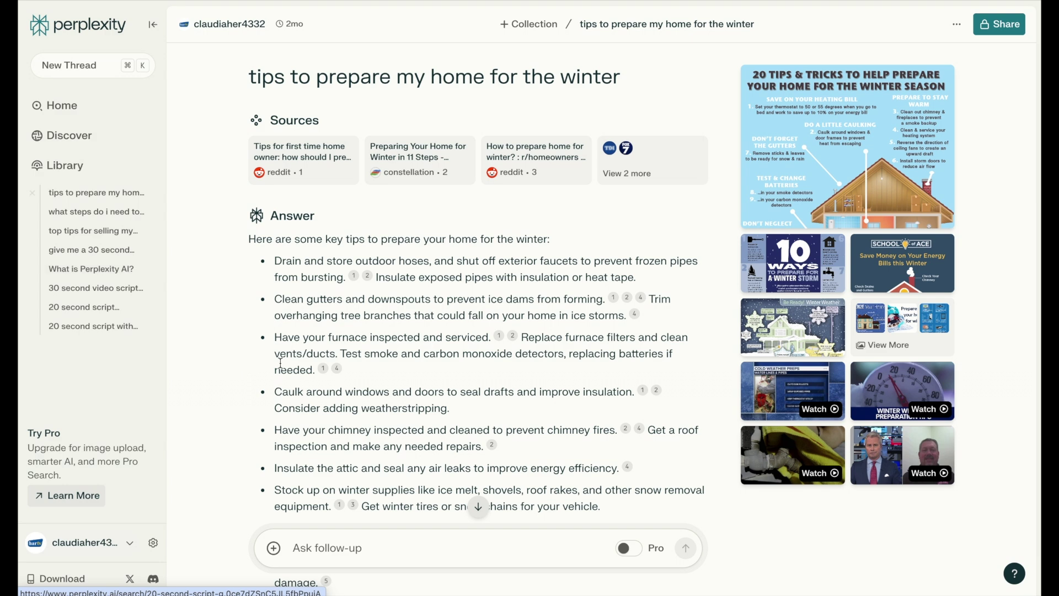
{"action": "scroll", "coordinate": [515, 388], "scroll_direction": "down", "scroll_amount": 3}
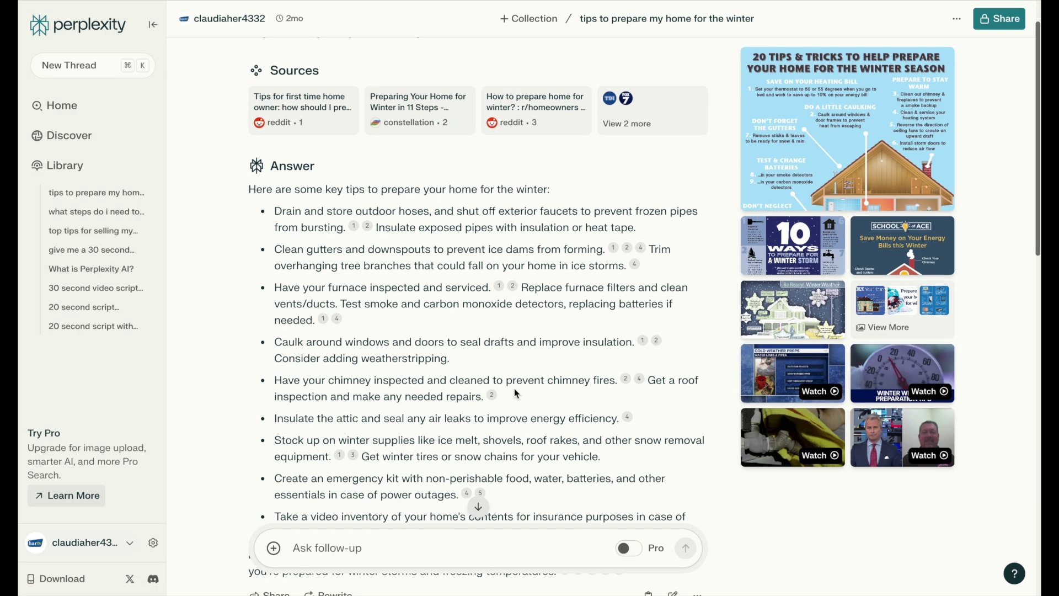
{"action": "scroll", "coordinate": [513, 391], "scroll_direction": "up", "scroll_amount": 3}
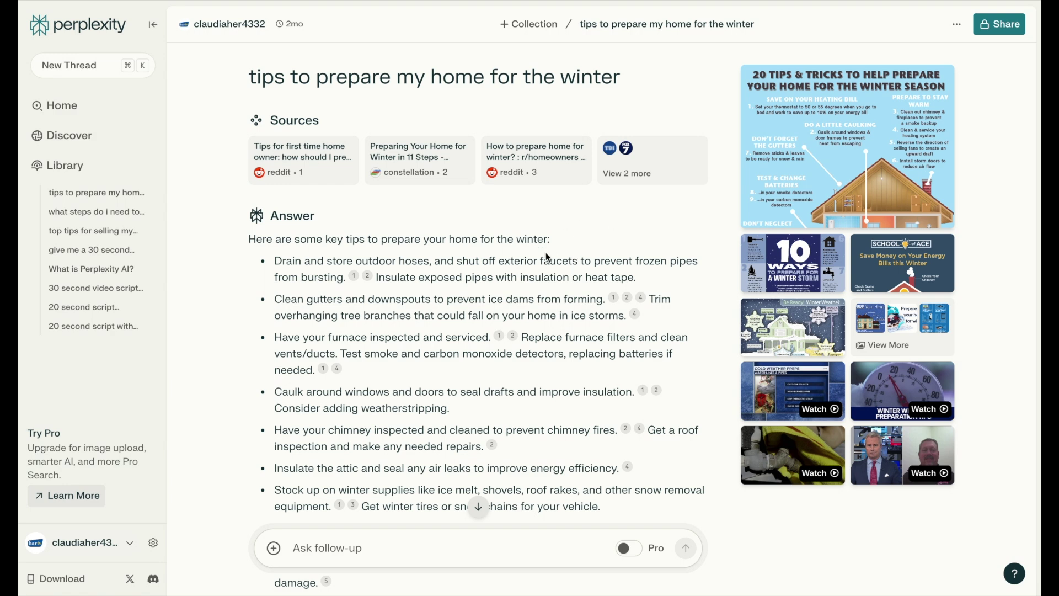
{"action": "scroll", "coordinate": [555, 329], "scroll_direction": "down", "scroll_amount": 2}
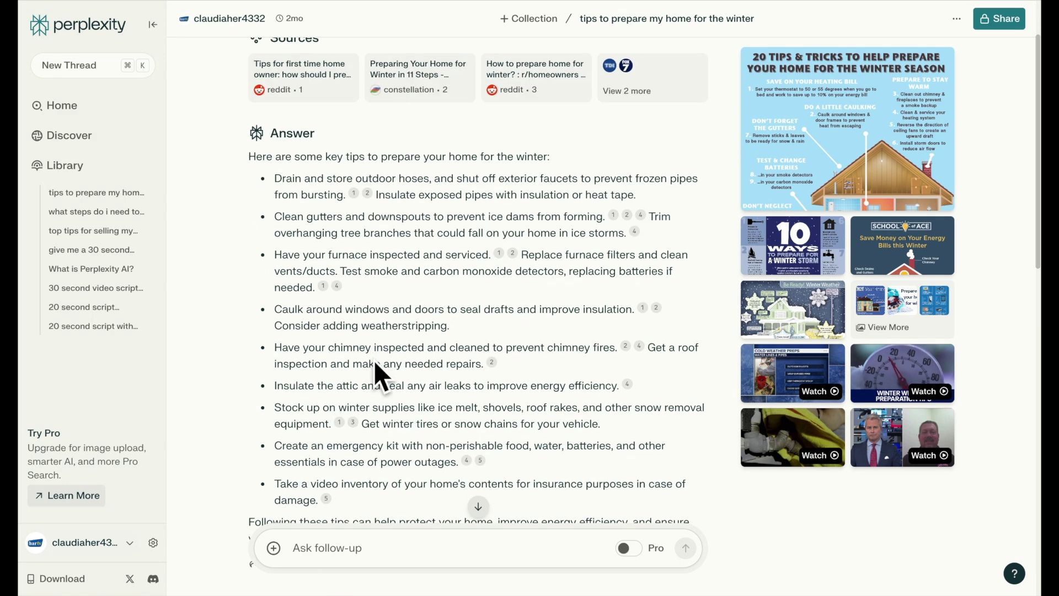
{"action": "scroll", "coordinate": [527, 382], "scroll_direction": "down", "scroll_amount": 2}
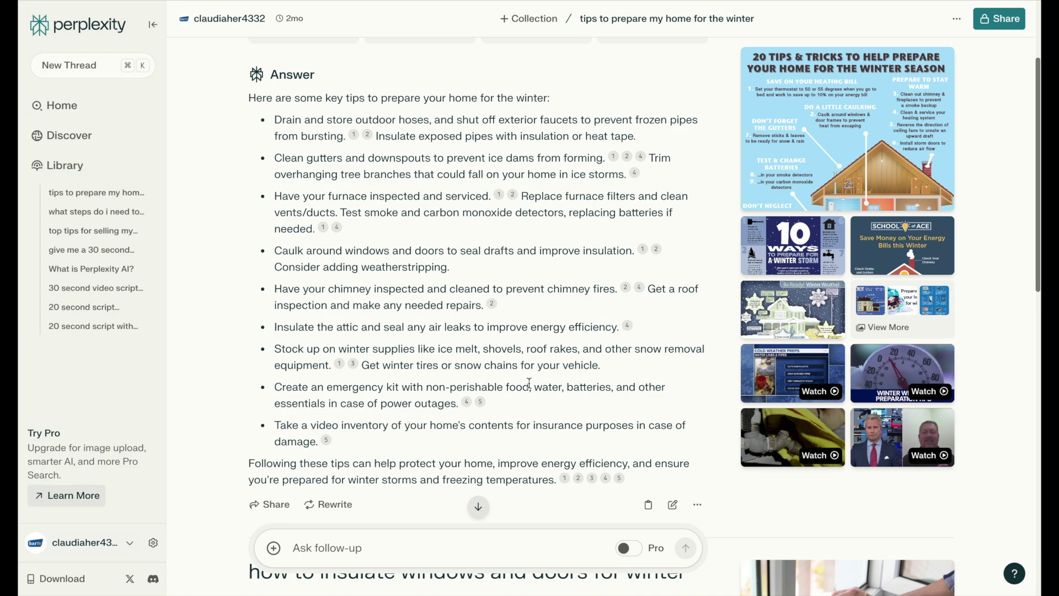
{"action": "scroll", "coordinate": [528, 382], "scroll_direction": "down", "scroll_amount": 10}
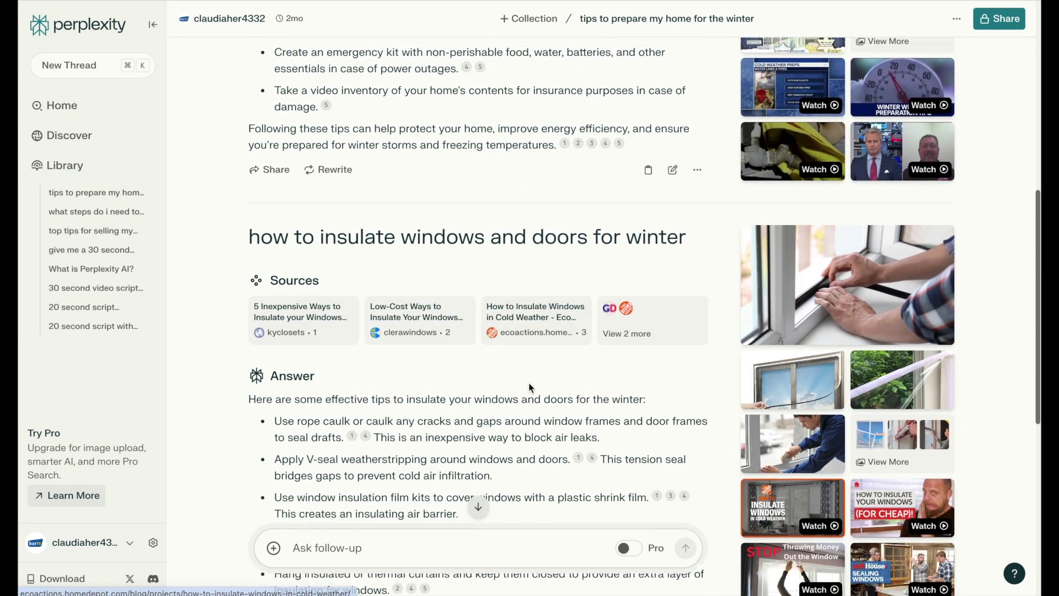
{"action": "scroll", "coordinate": [528, 386], "scroll_direction": "down", "scroll_amount": 1}
{"action": "scroll", "coordinate": [572, 390], "scroll_direction": "up", "scroll_amount": 8}
{"action": "scroll", "coordinate": [573, 390], "scroll_direction": "up", "scroll_amount": 2}
{"action": "scroll", "coordinate": [574, 392], "scroll_direction": "down", "scroll_amount": 3}
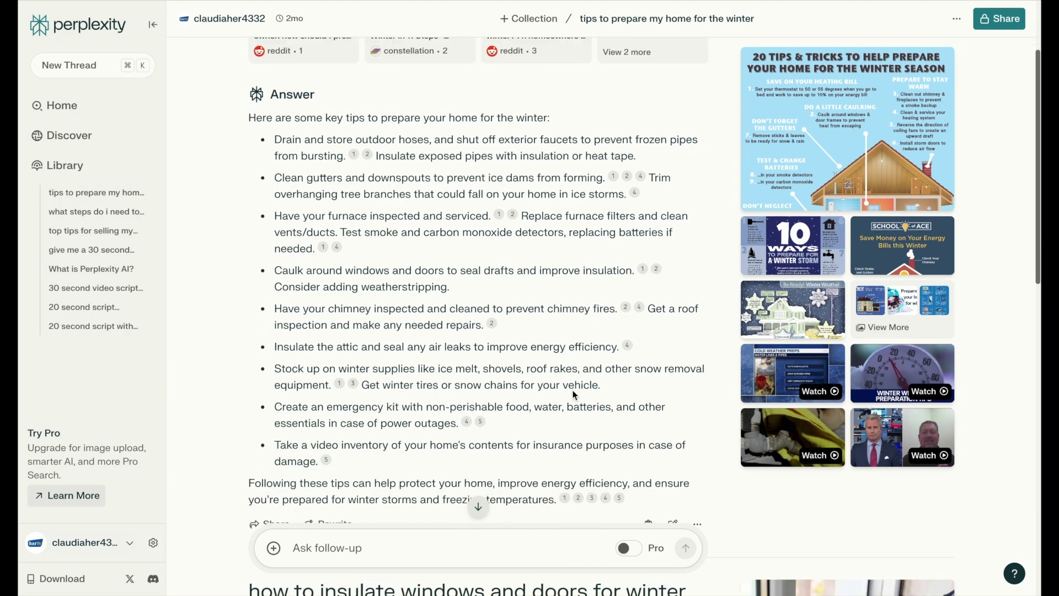
{"action": "scroll", "coordinate": [574, 394], "scroll_direction": "down", "scroll_amount": 3}
{"action": "scroll", "coordinate": [573, 394], "scroll_direction": "up", "scroll_amount": 6}
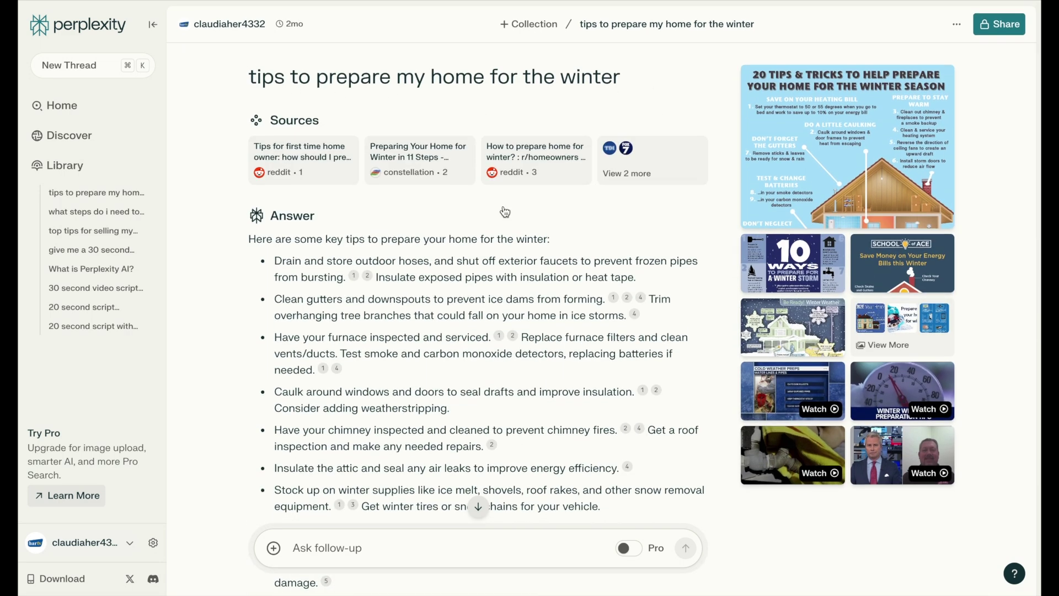
{"action": "scroll", "coordinate": [505, 212], "scroll_direction": "down", "scroll_amount": 5}
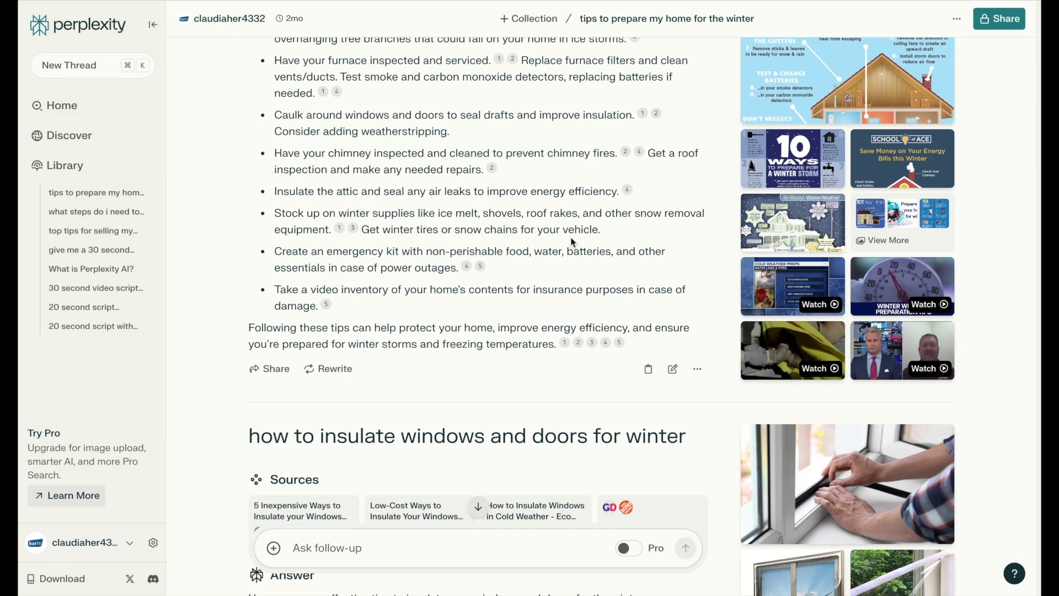
{"action": "scroll", "coordinate": [572, 241], "scroll_direction": "down", "scroll_amount": 4}
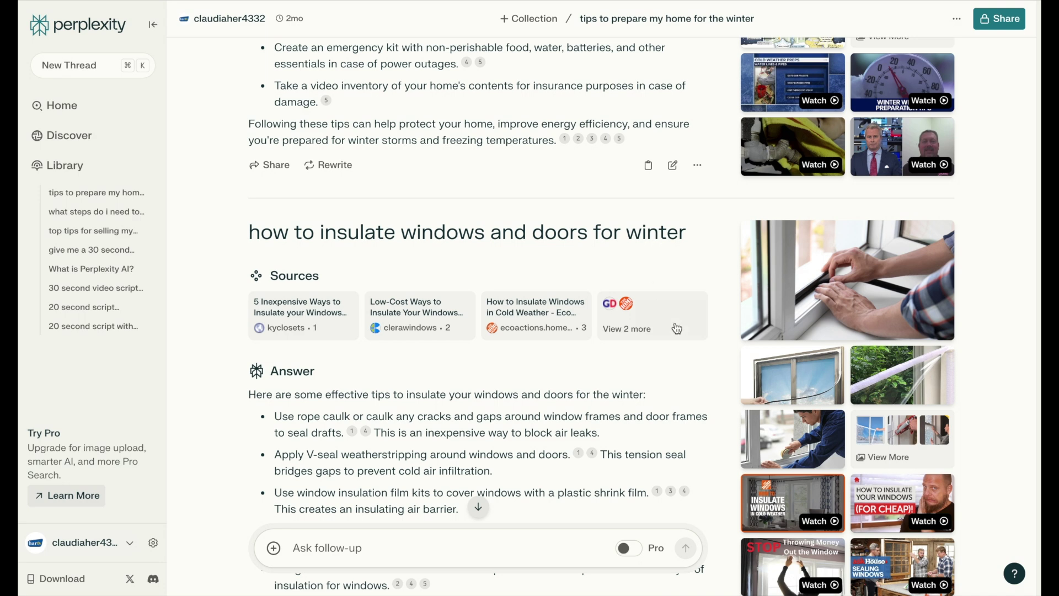
{"action": "scroll", "coordinate": [651, 343], "scroll_direction": "down", "scroll_amount": 3}
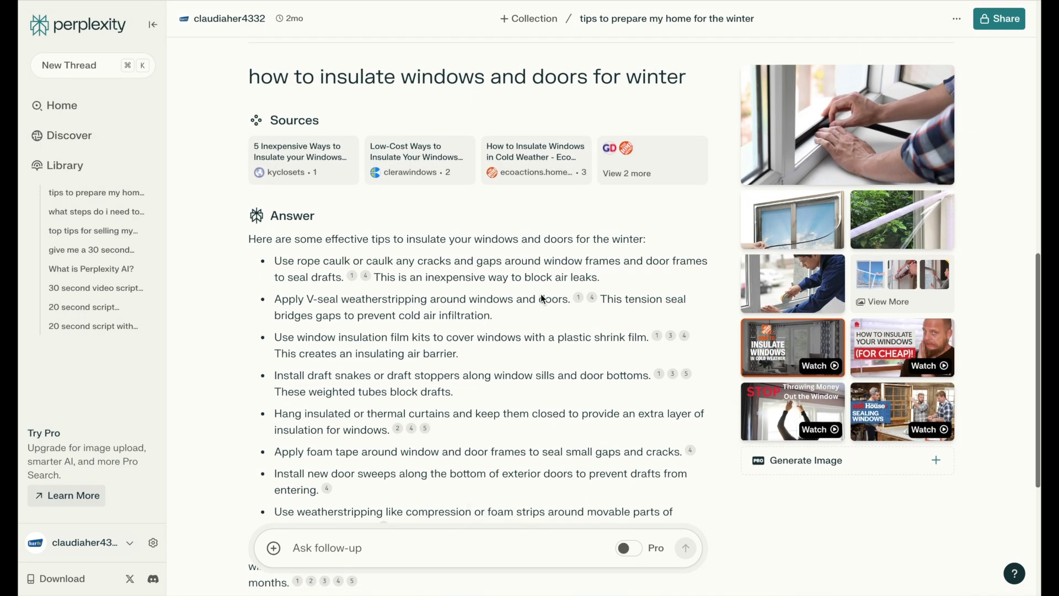
{"action": "scroll", "coordinate": [444, 388], "scroll_direction": "down", "scroll_amount": 5}
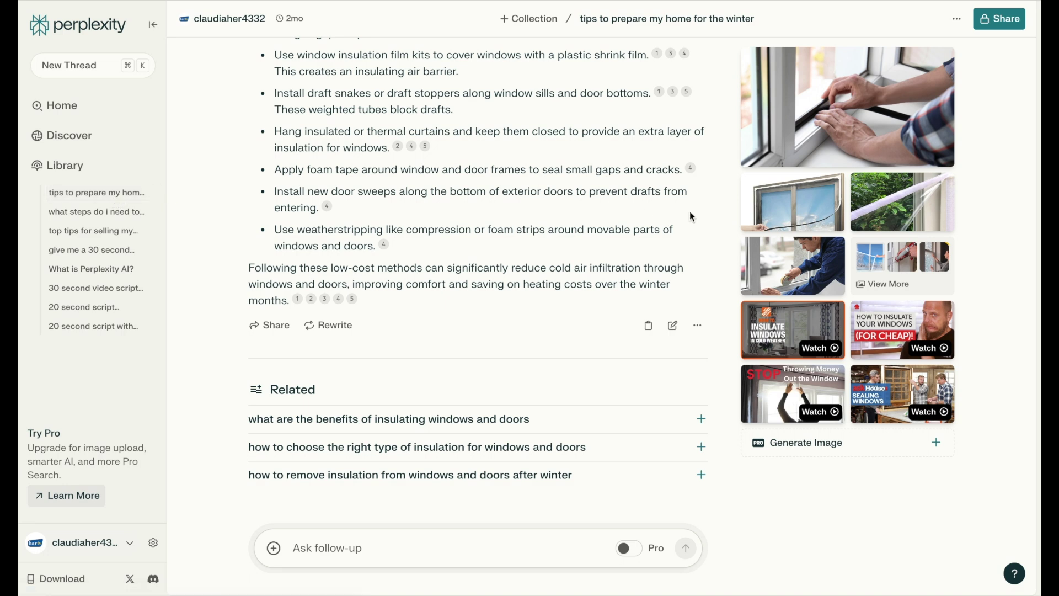
{"action": "scroll", "coordinate": [668, 214], "scroll_direction": "up", "scroll_amount": 15}
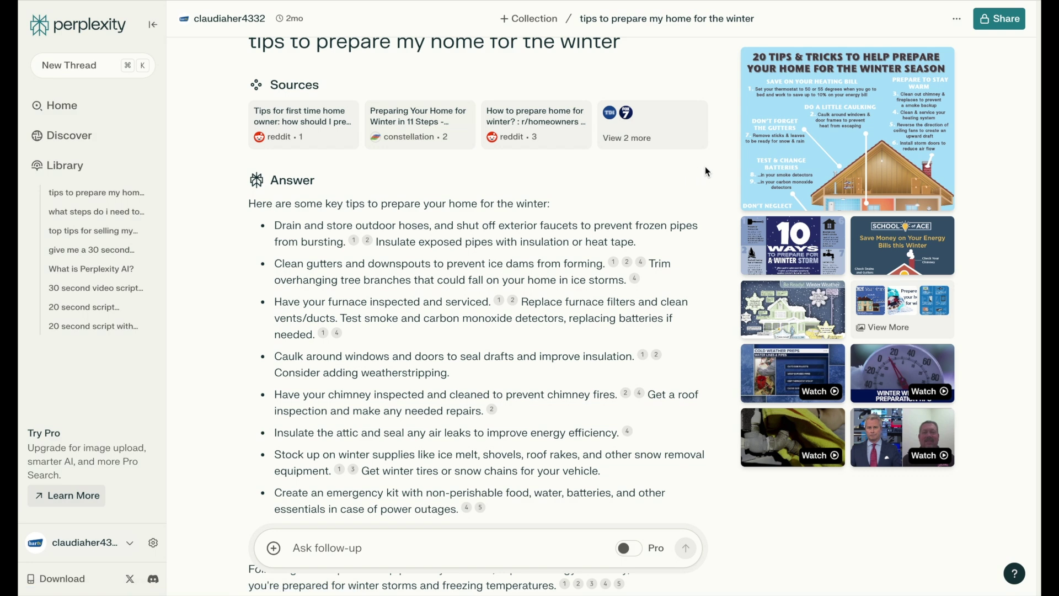
{"action": "scroll", "coordinate": [707, 172], "scroll_direction": "up", "scroll_amount": 2}
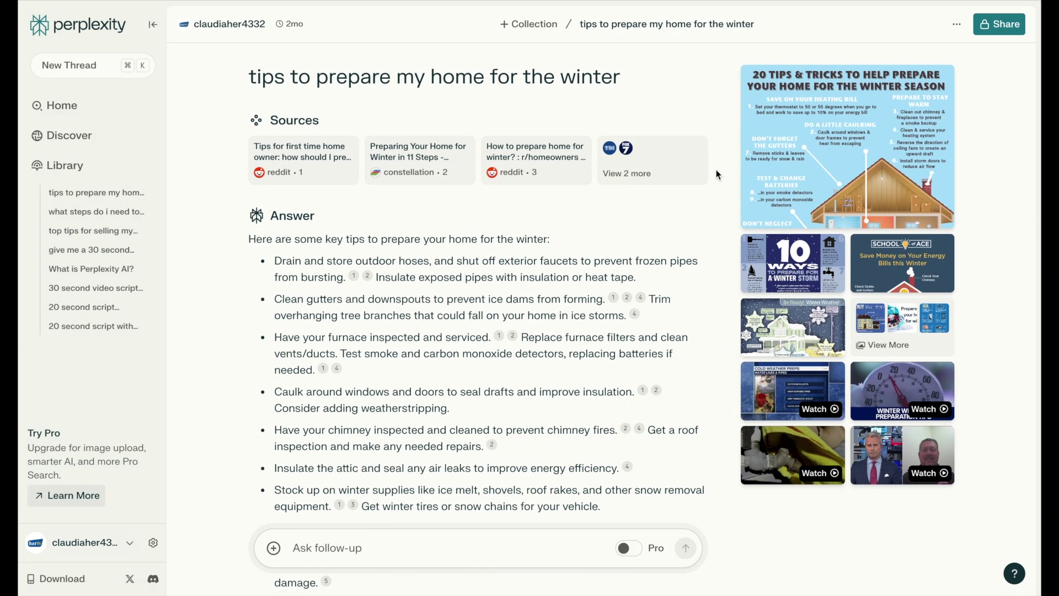